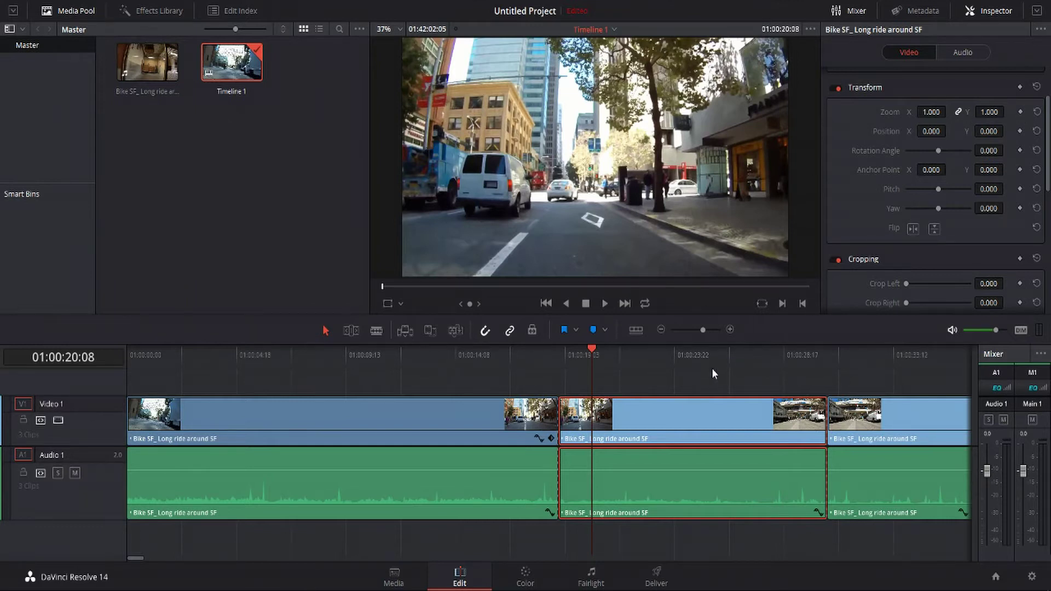
Keyframe Zoom at 1.000, then at 1.600 about three seconds later at 01:00:23:05
click(1021, 111)
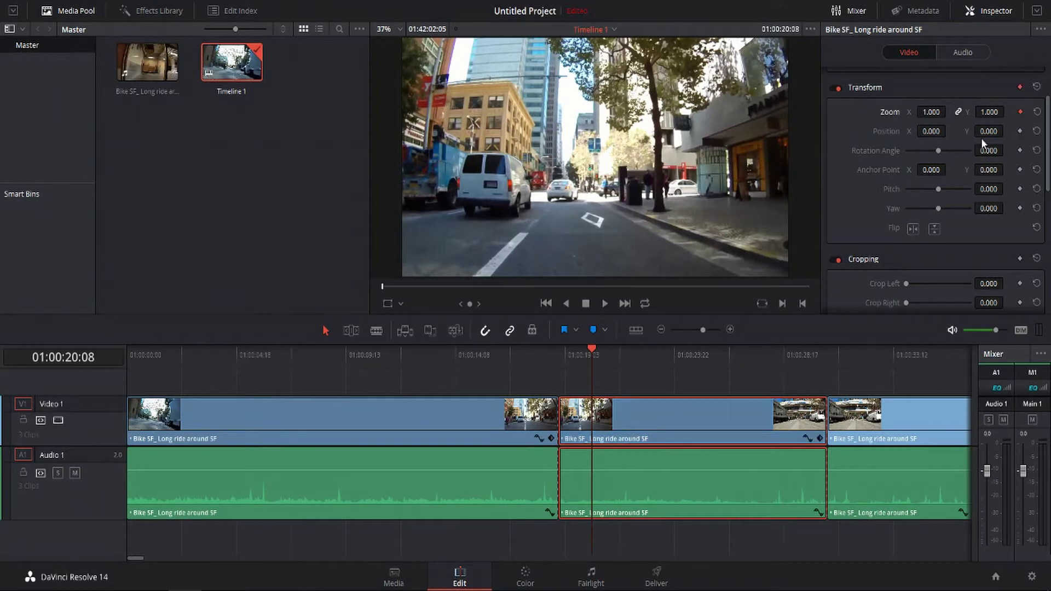
click(658, 358)
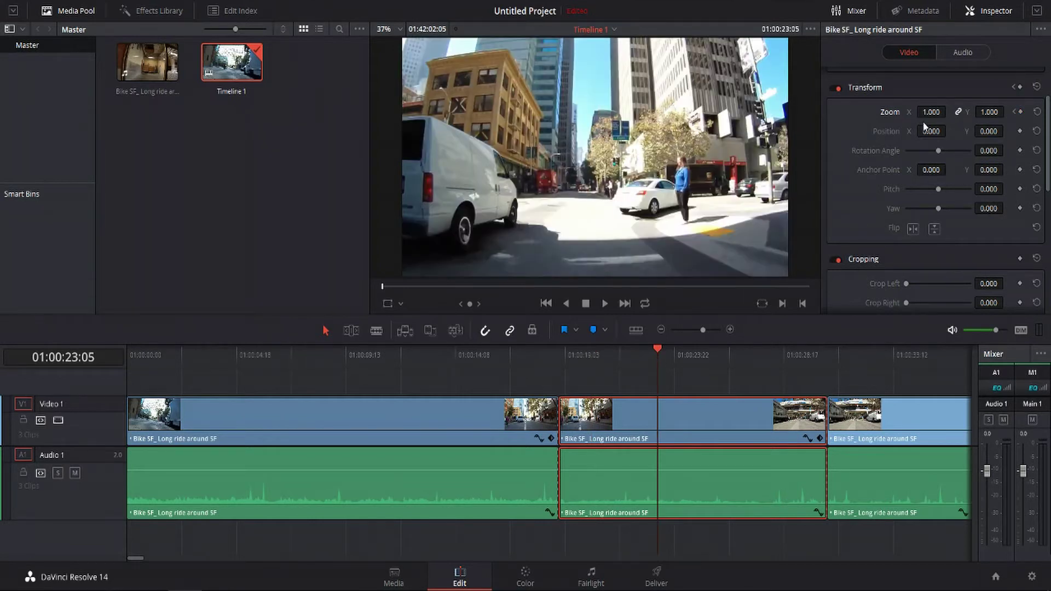
drag(930, 112, 980, 112)
click(1020, 112)
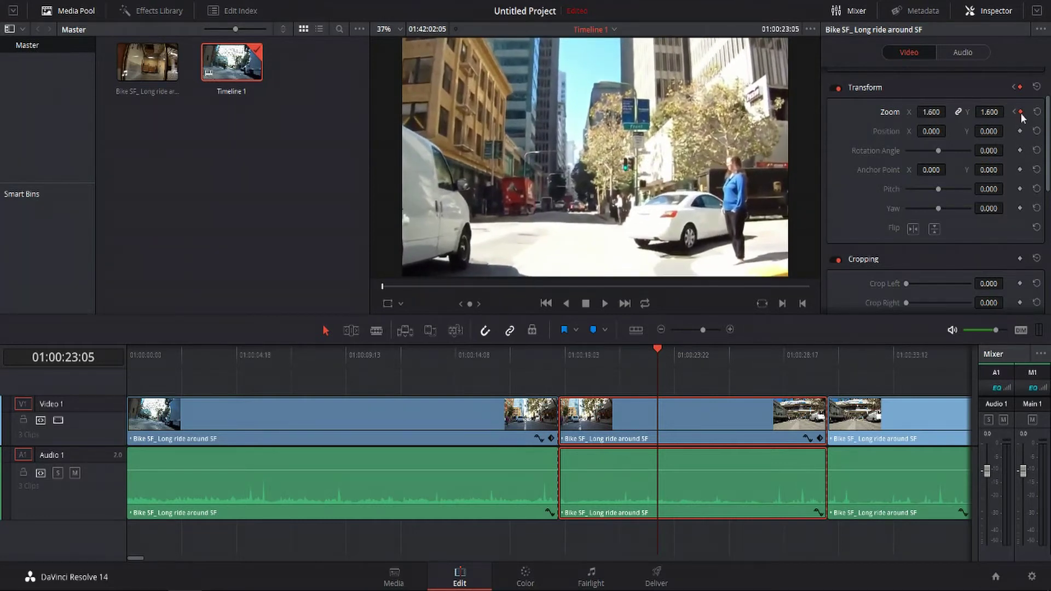
Scrub back through the zoom and play it to preview the animation
click(595, 353)
drag(596, 352, 626, 357)
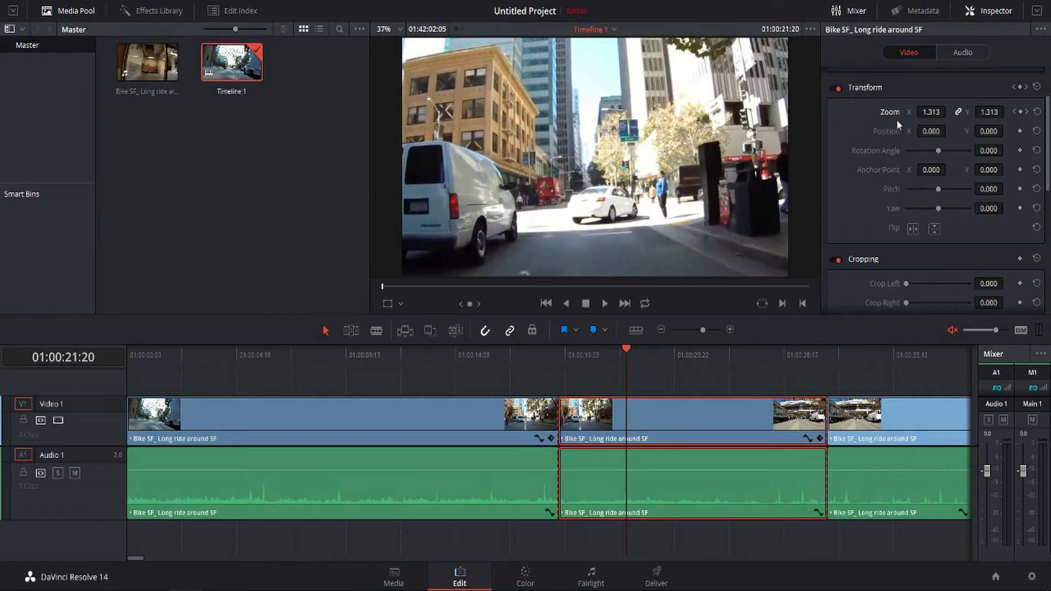
drag(625, 353, 590, 361)
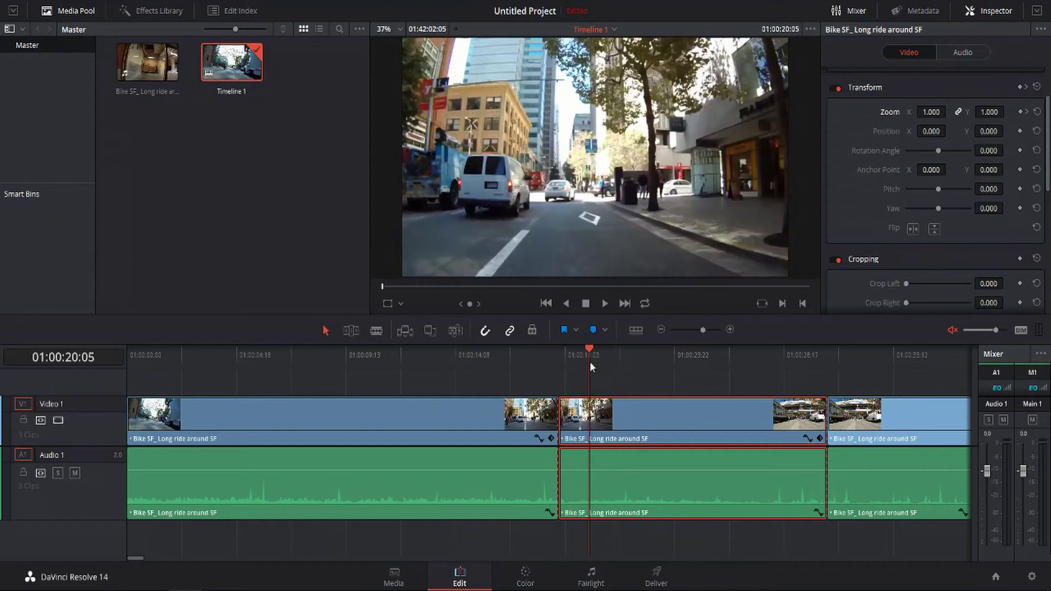
click(607, 303)
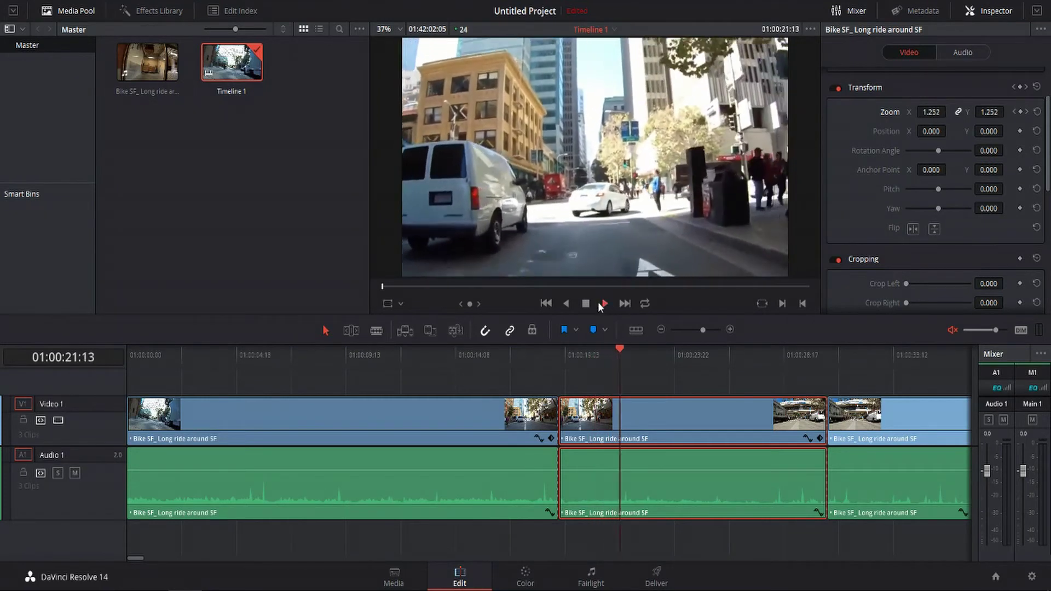
click(591, 302)
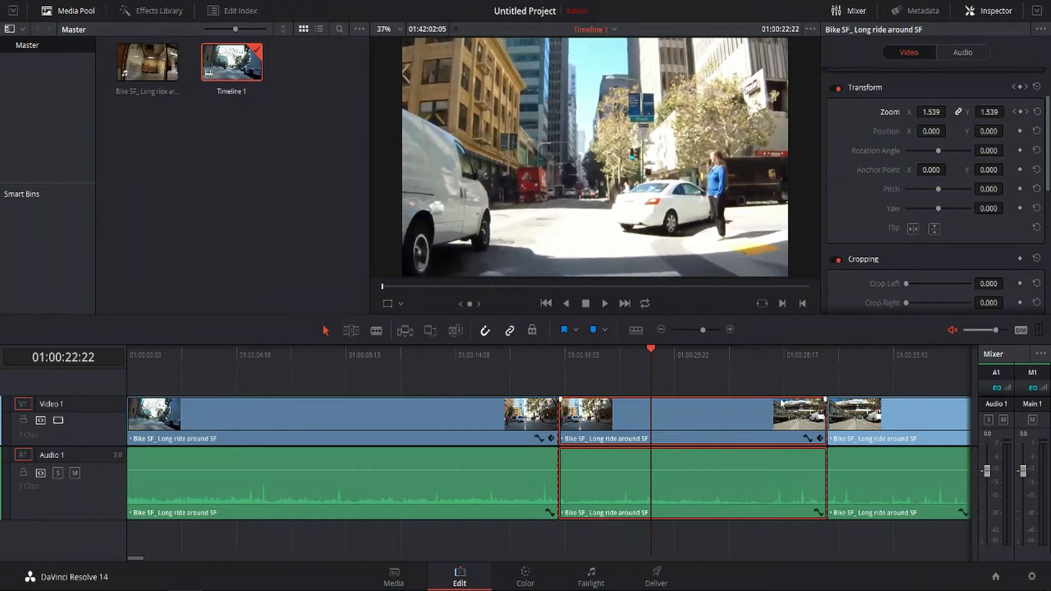
Reveal the middle clip's Transform keyframe track and open its Zoom X curve below the clip
click(820, 438)
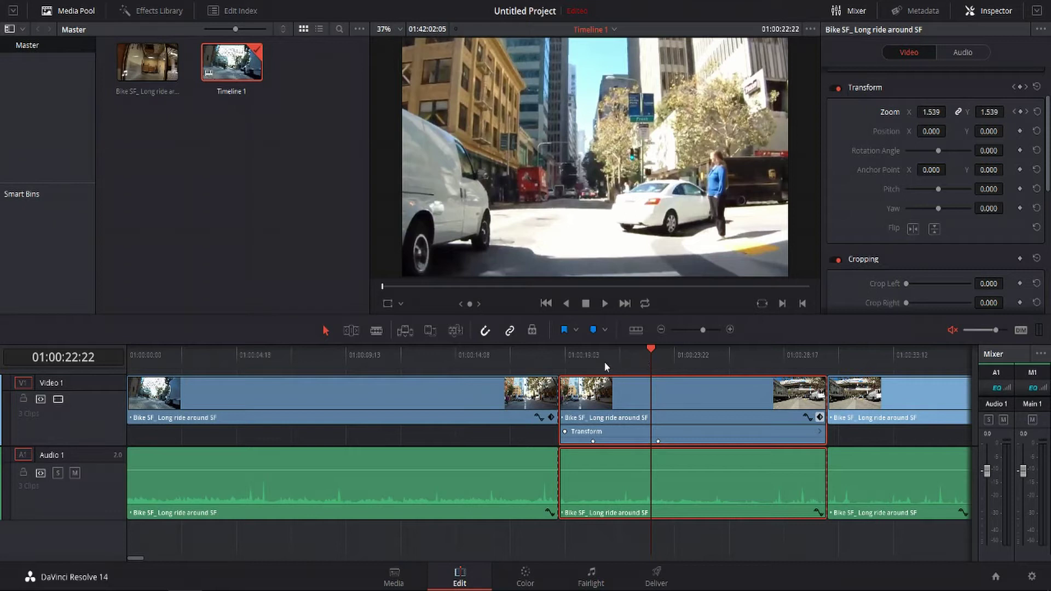
mouse_move(622, 353)
mouse_down()
mouse_move(640, 353)
mouse_move(590, 355)
mouse_move(658, 347)
mouse_move(632, 356)
mouse_up()
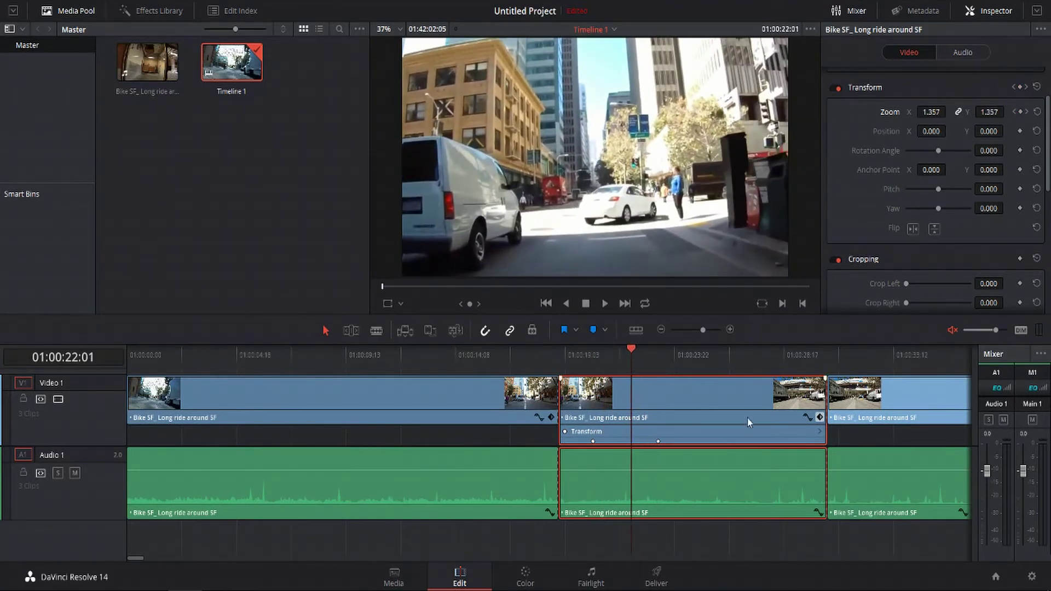
click(819, 418)
click(818, 438)
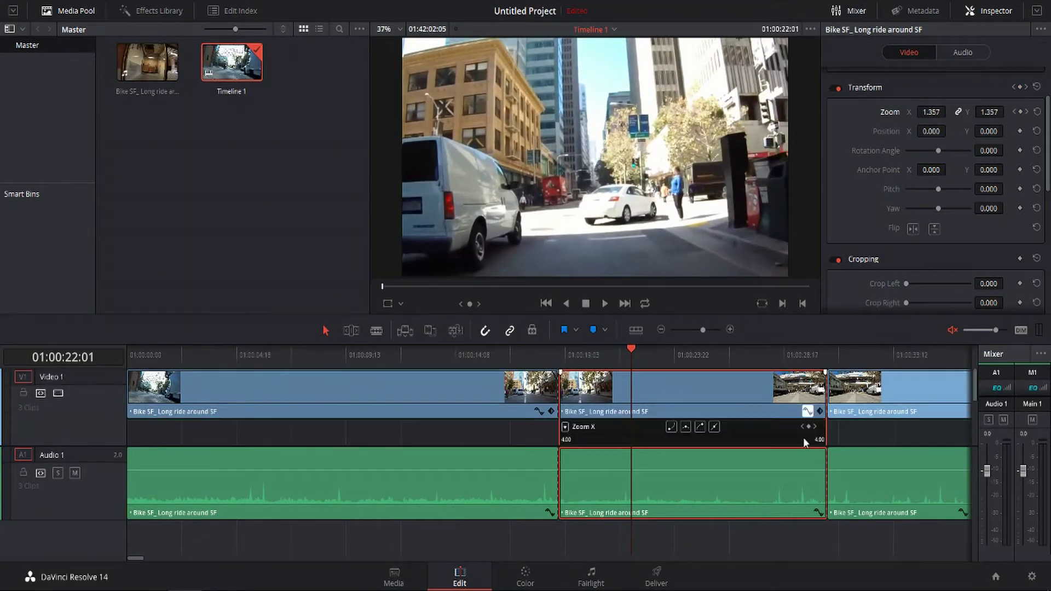
click(818, 417)
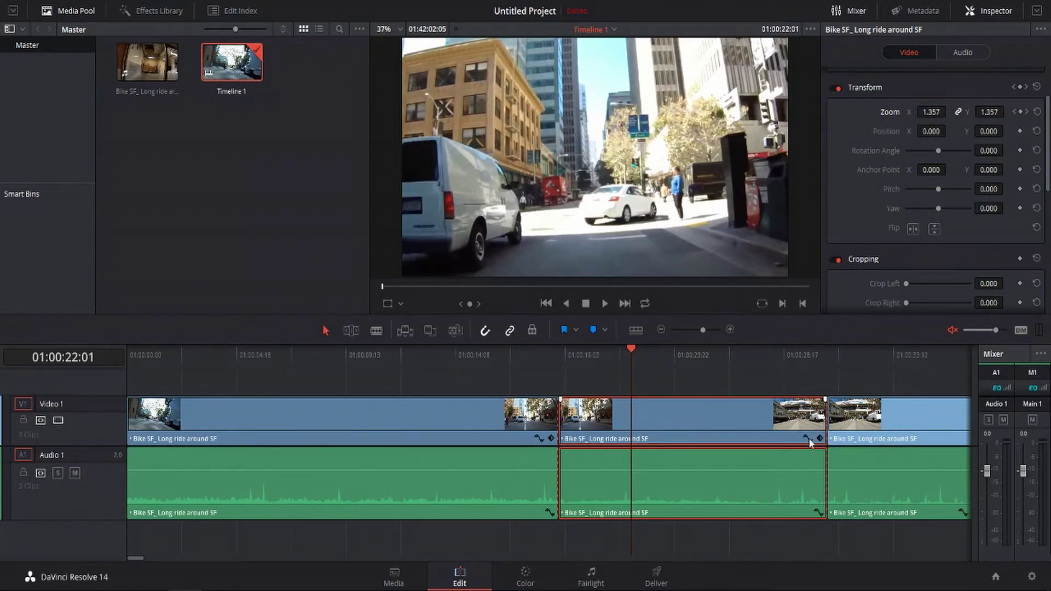
click(807, 439)
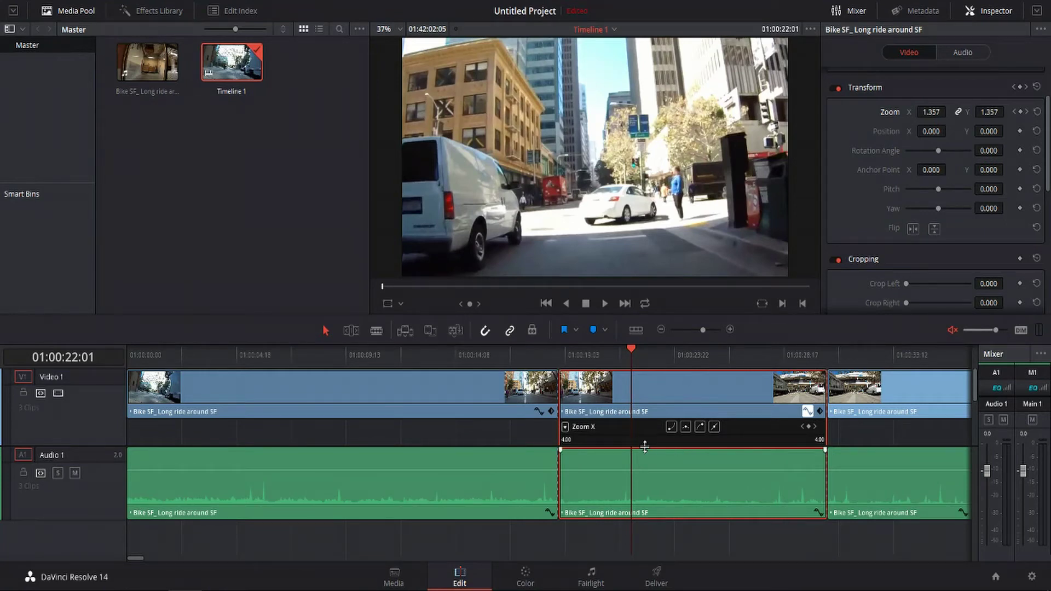
Make the Zoom X curve editor taller so the 1.00 and 1.60 keyframes show clearly
drag(644, 447, 645, 534)
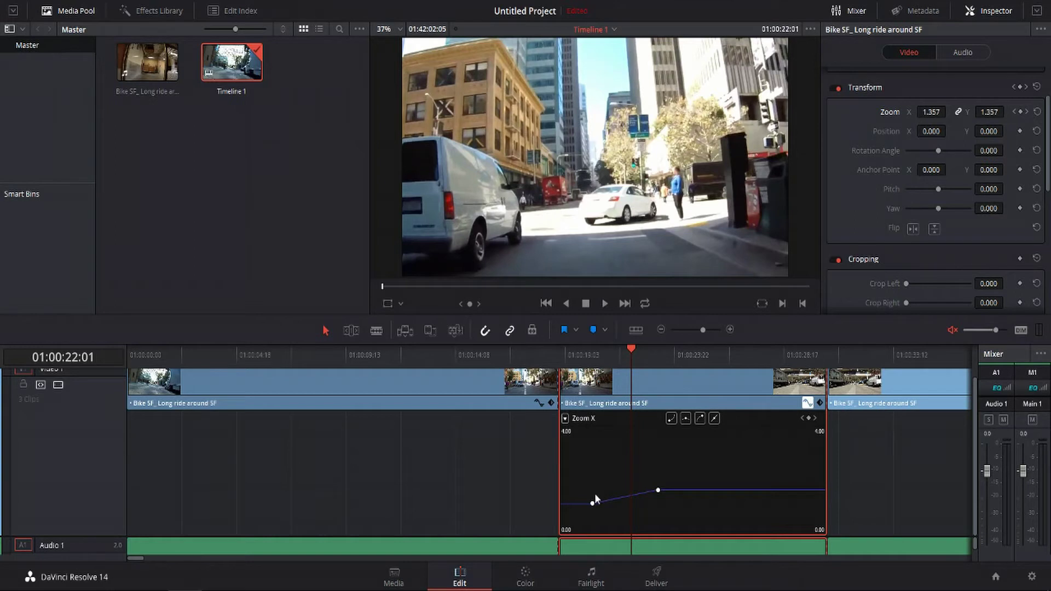
mouse_move(590, 502)
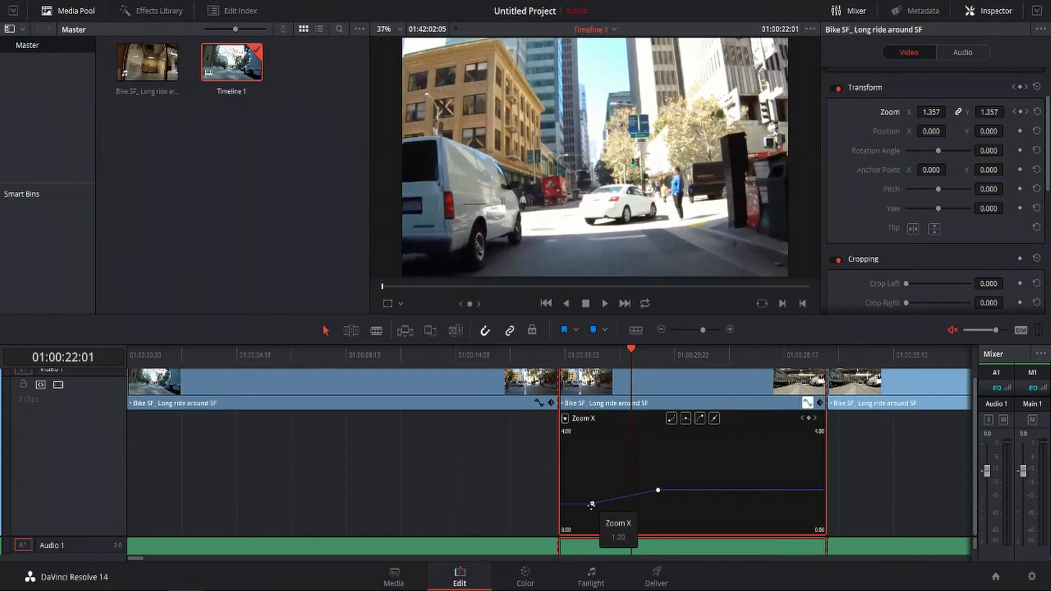
mouse_move(657, 489)
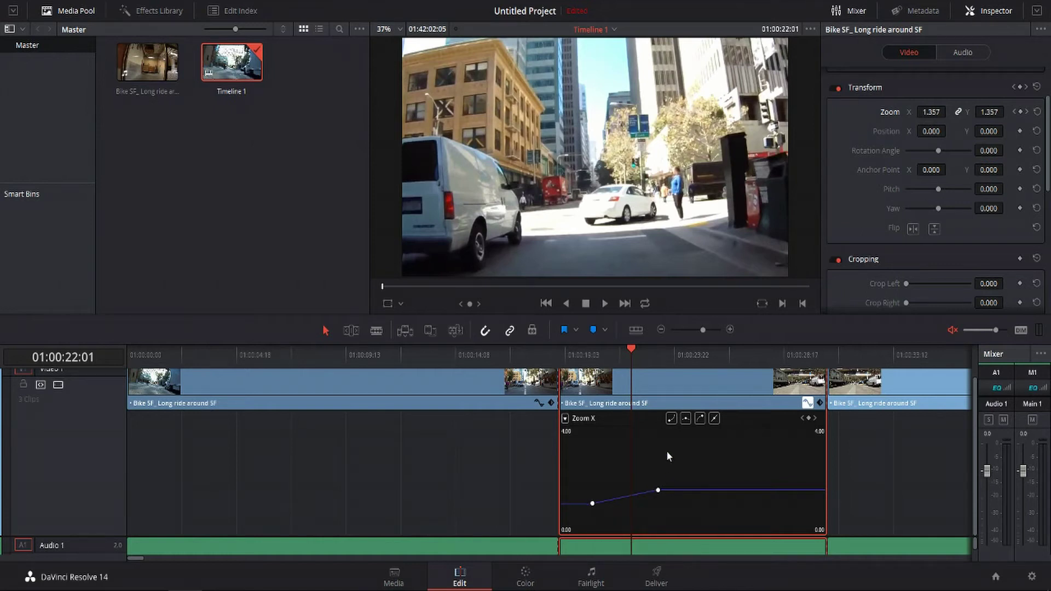
At 01:00:25:03, lower Zoom to 0.480 for a third keyframe, then select the peak keyframe
click(703, 364)
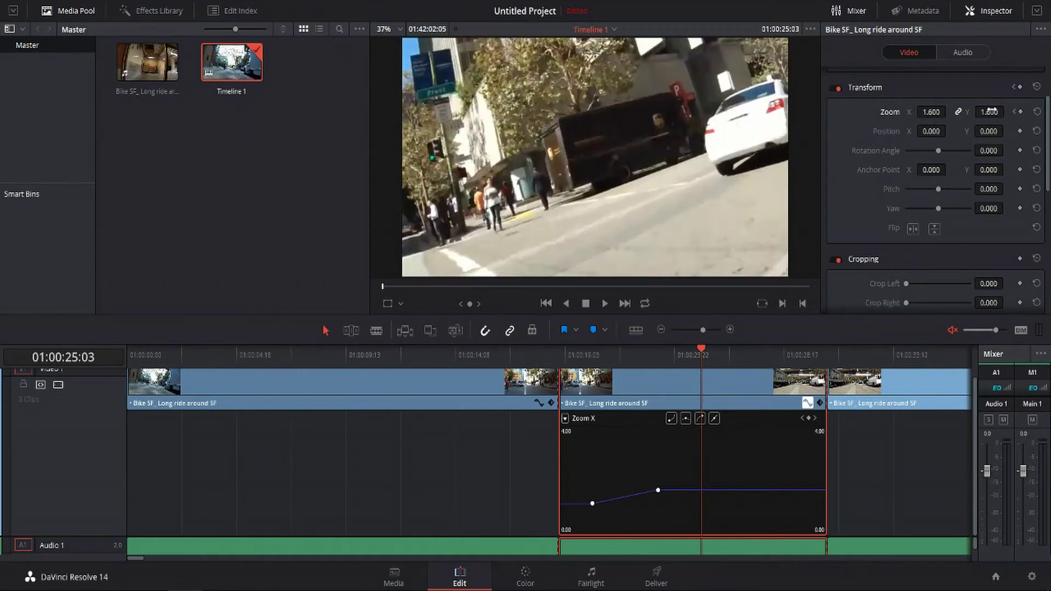
mouse_move(988, 112)
mouse_down()
mouse_move(1007, 112)
mouse_move(980, 112)
mouse_move(990, 112)
mouse_up()
click(658, 490)
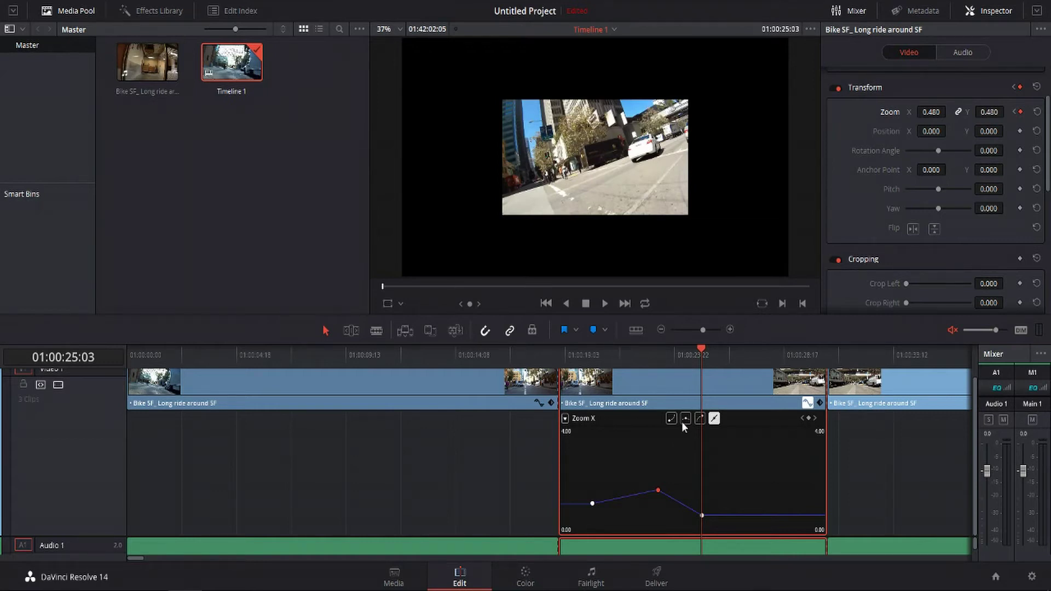
click(591, 503)
click(703, 513)
mouse_move(651, 489)
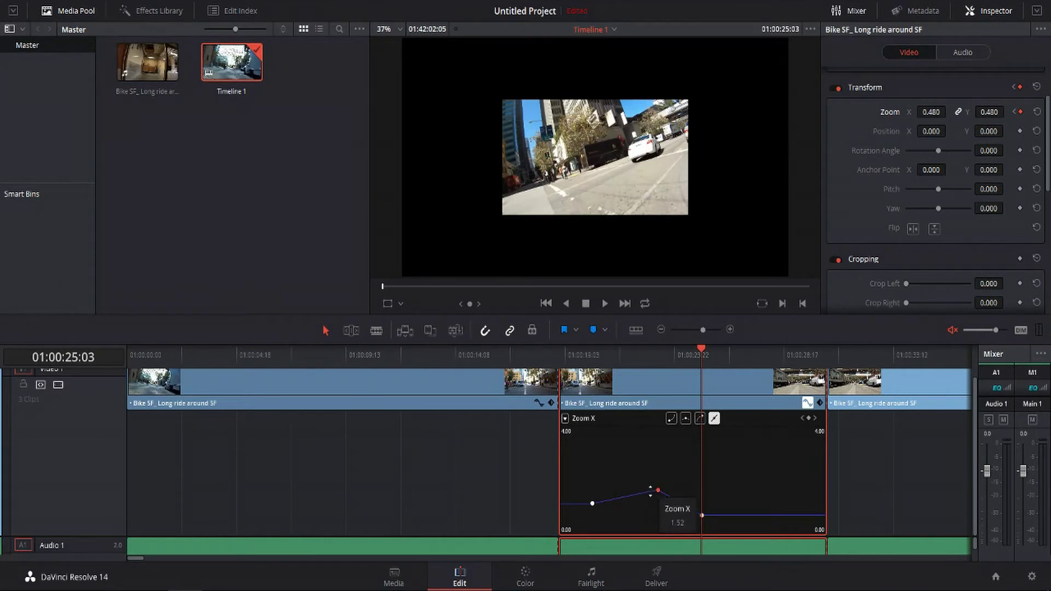
Apply a smooth ease-in/out curve to the peak zoom keyframe
click(687, 419)
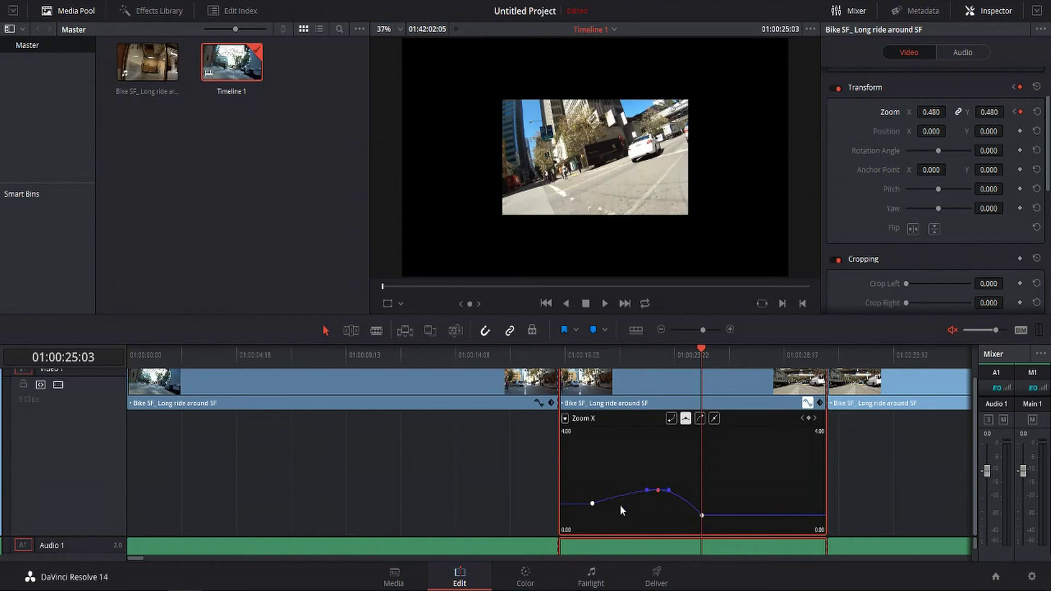
mouse_move(597, 501)
mouse_move(657, 490)
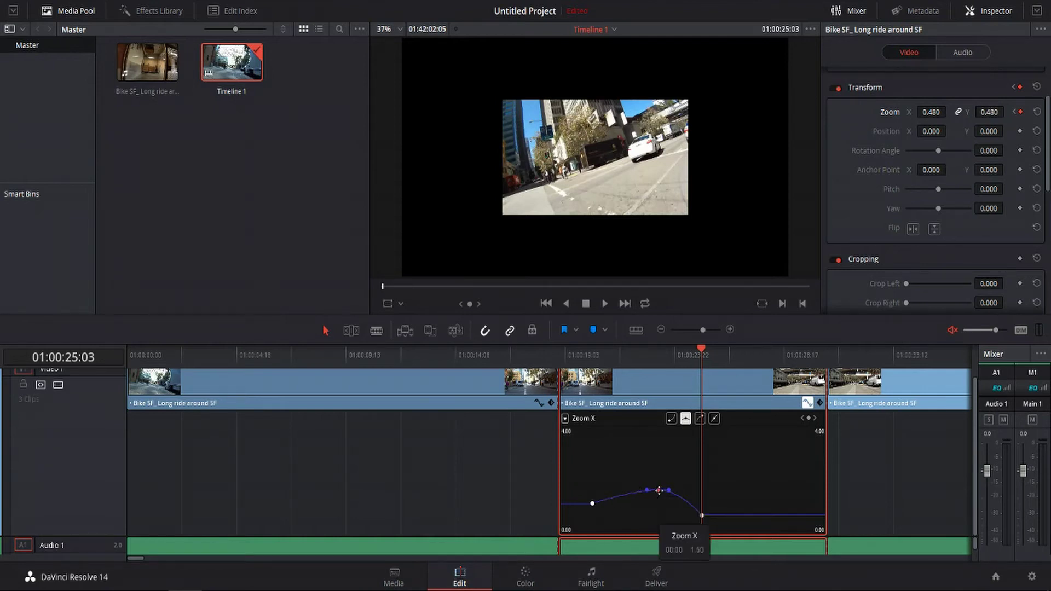
Raise the peak keyframe to a 2.75 zoom and play back the exaggerated zoom
drag(659, 490, 657, 455)
click(595, 354)
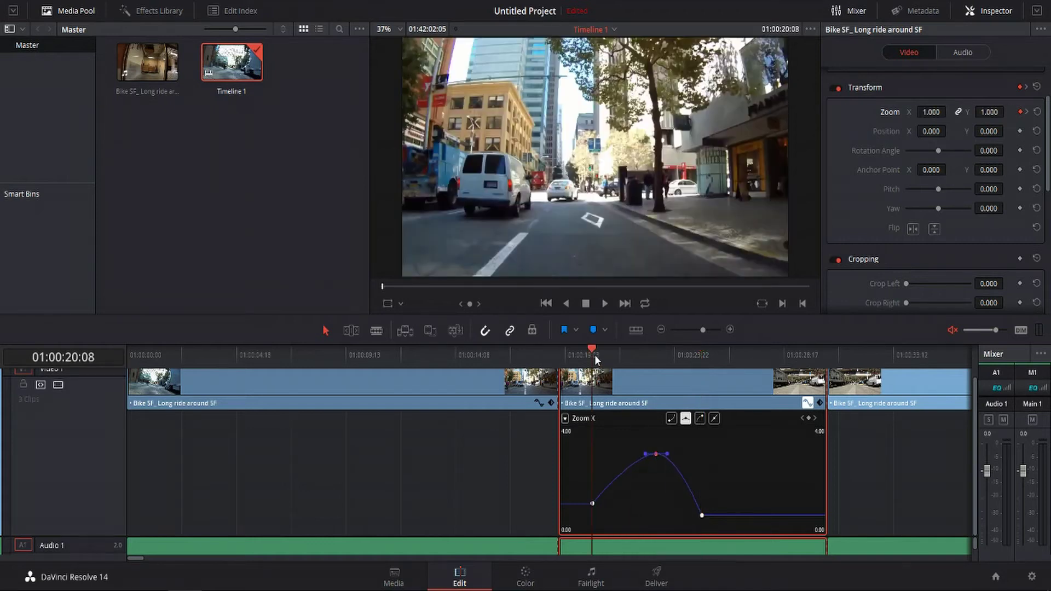
mouse_move(599, 355)
mouse_down()
mouse_move(635, 354)
mouse_move(594, 370)
mouse_move(639, 353)
mouse_move(599, 370)
mouse_up()
click(605, 304)
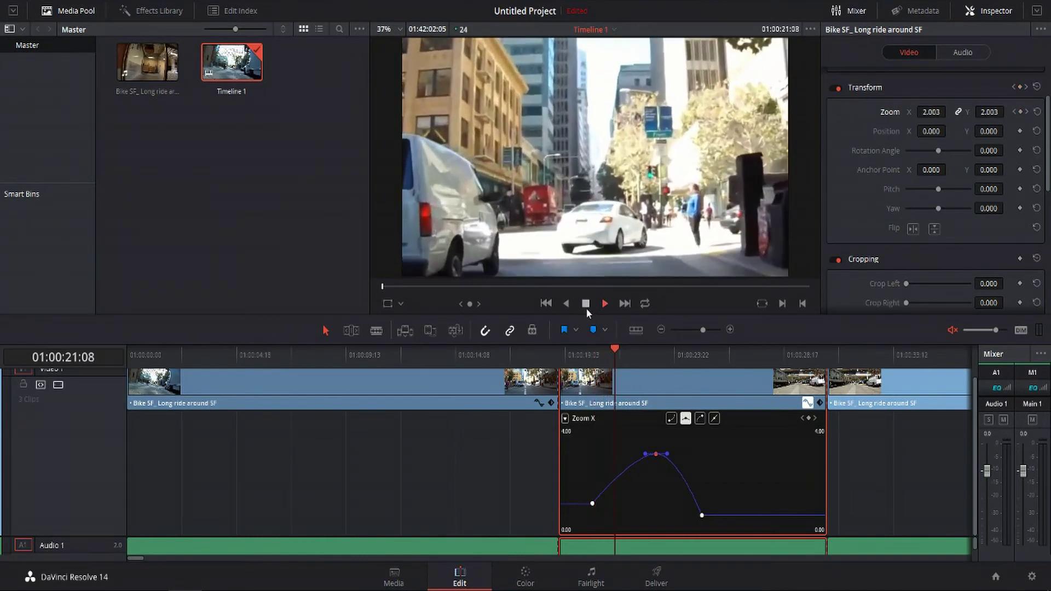
click(586, 304)
Lower the peak back to about 1.78 and replay the gentler zoom
drag(655, 454, 653, 487)
drag(602, 356, 592, 356)
click(604, 303)
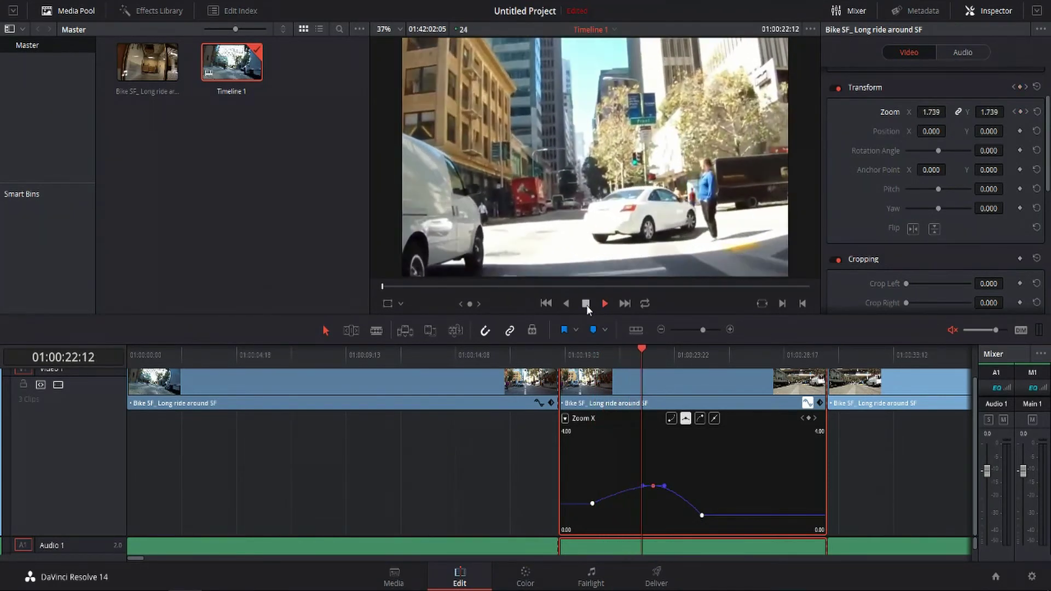
click(586, 304)
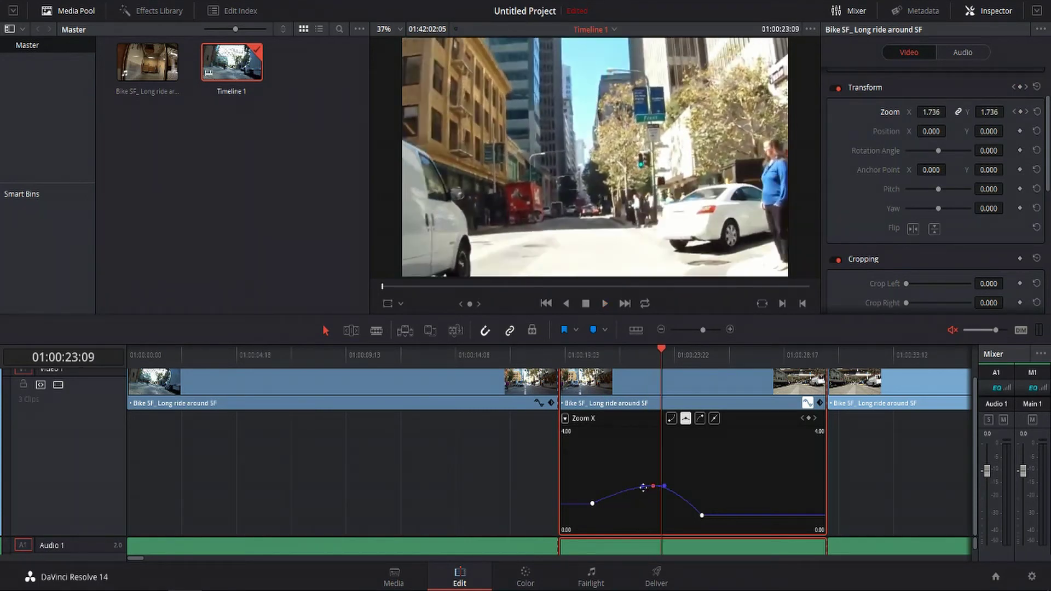
Lengthen and tilt the peak's bezier handles into a wild spike, then round it into a broad hump near 1.77
drag(643, 488, 648, 487)
drag(643, 486, 622, 485)
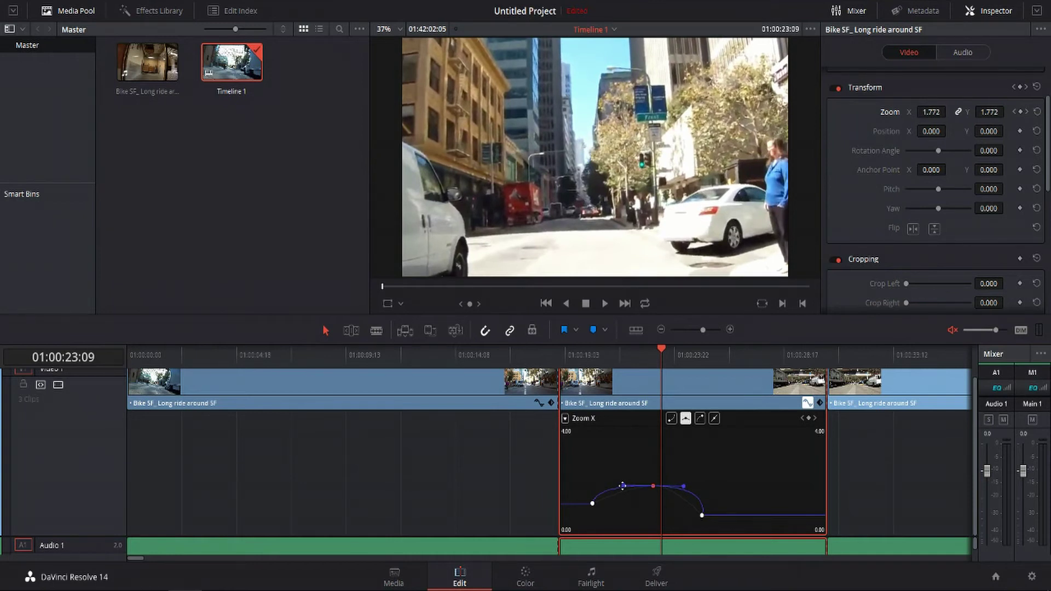
drag(622, 485, 622, 449)
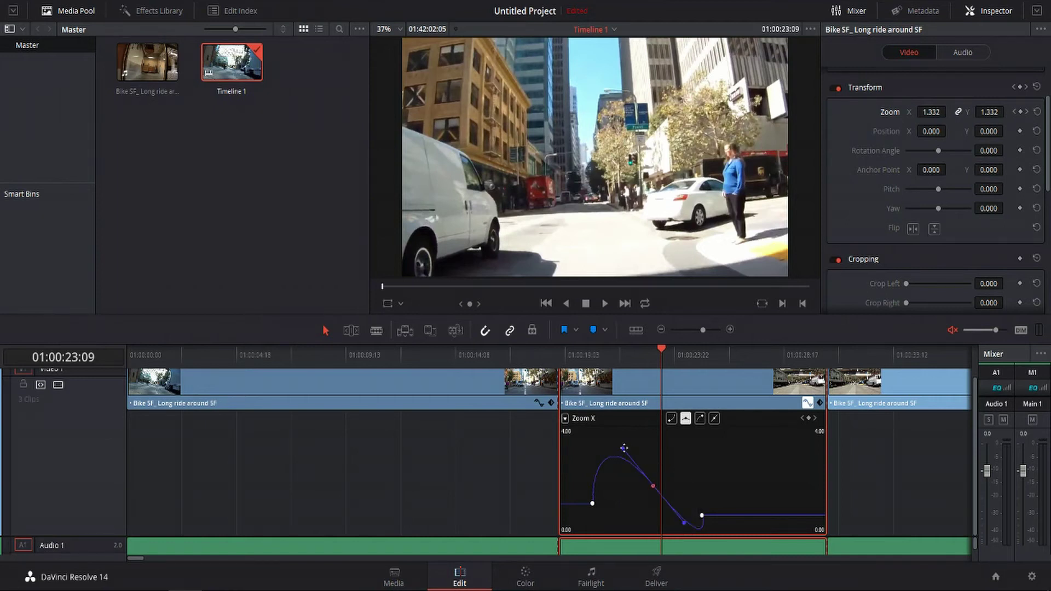
drag(624, 449, 618, 484)
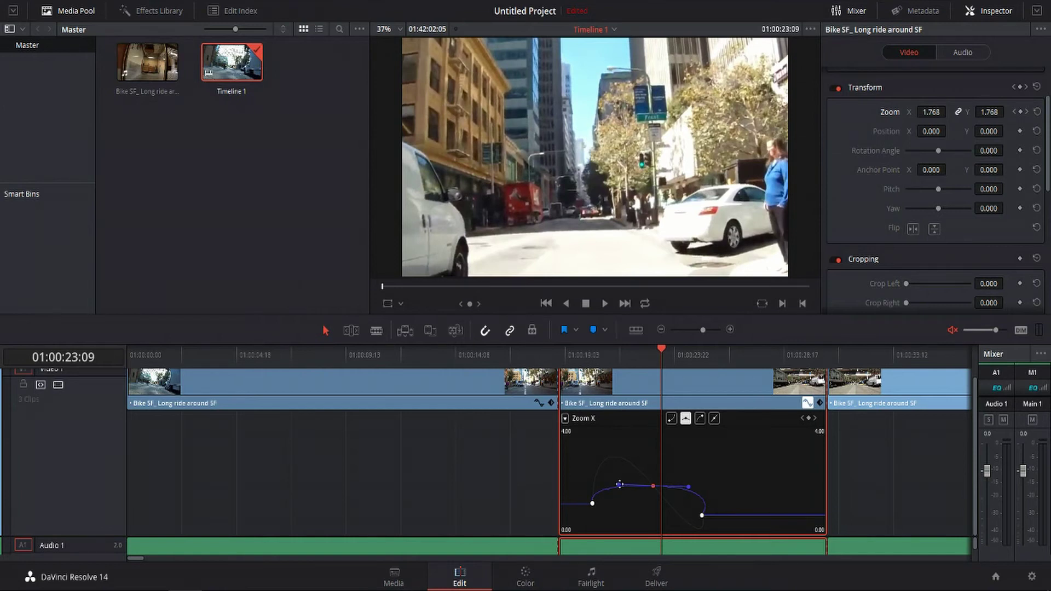
drag(619, 484, 632, 485)
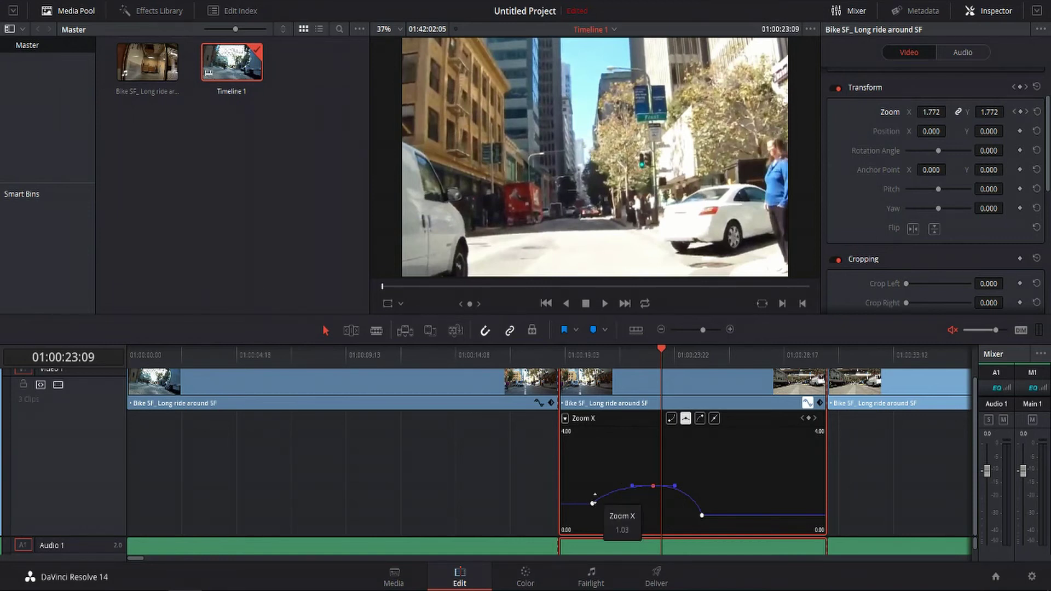
Play back the zoom animation from 01:00:20:08
click(597, 351)
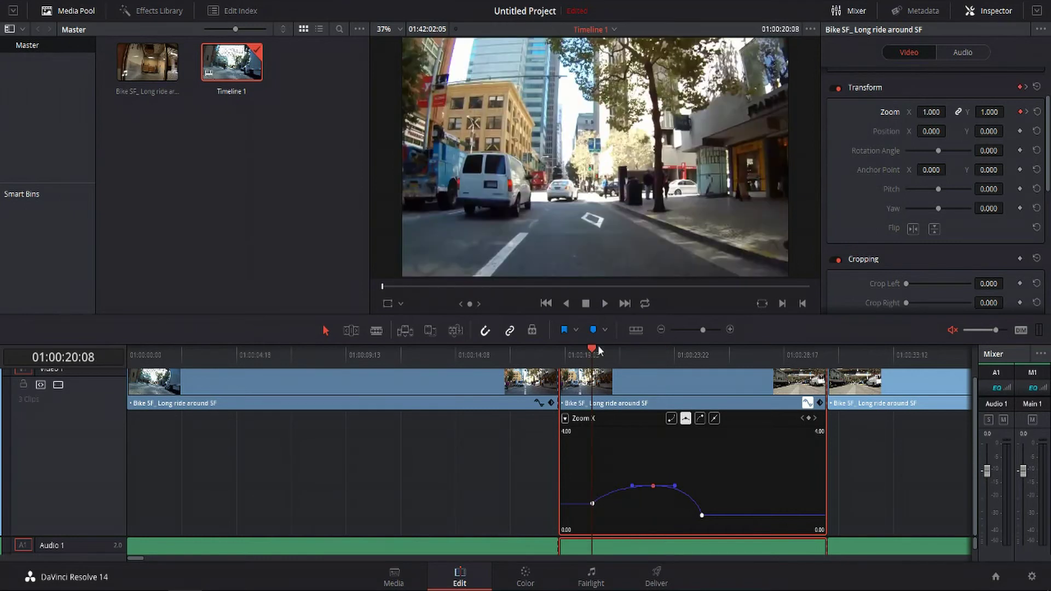
click(607, 304)
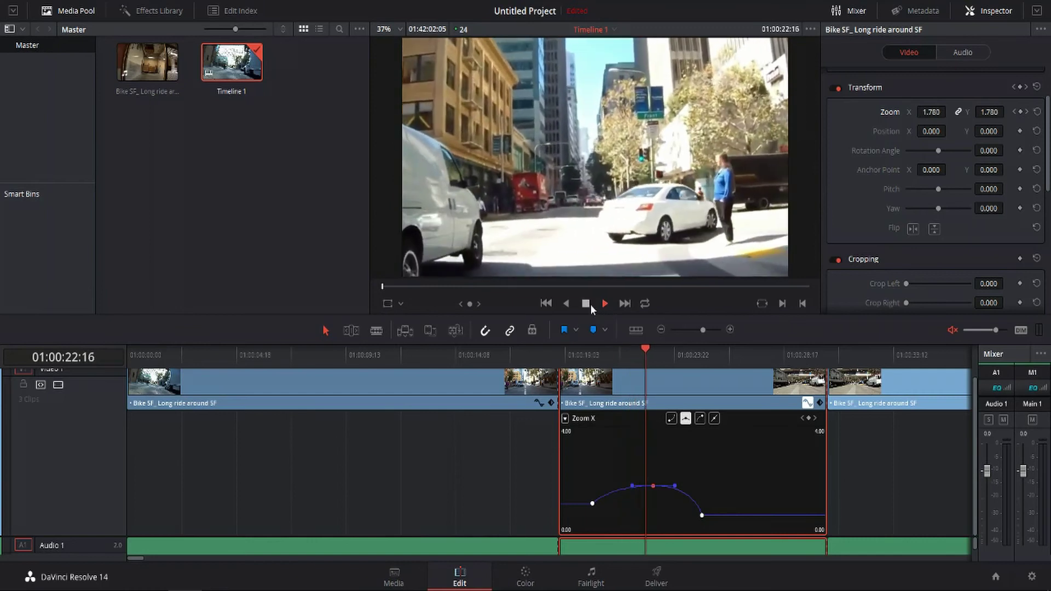
click(590, 305)
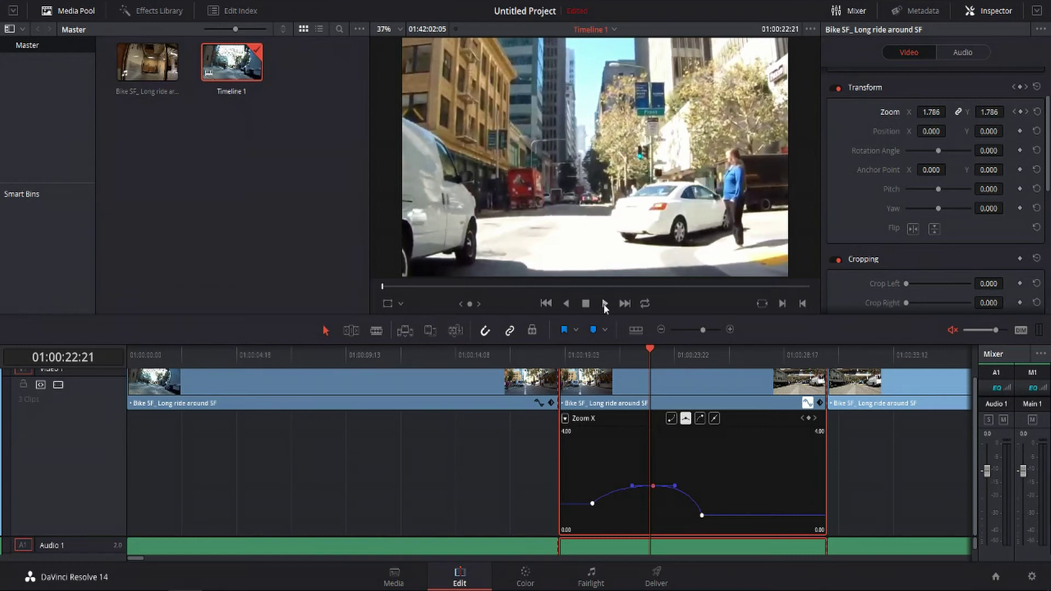
Step onto the middle keyframe, preview from there, and make the curve after it linear
key(bracketright)
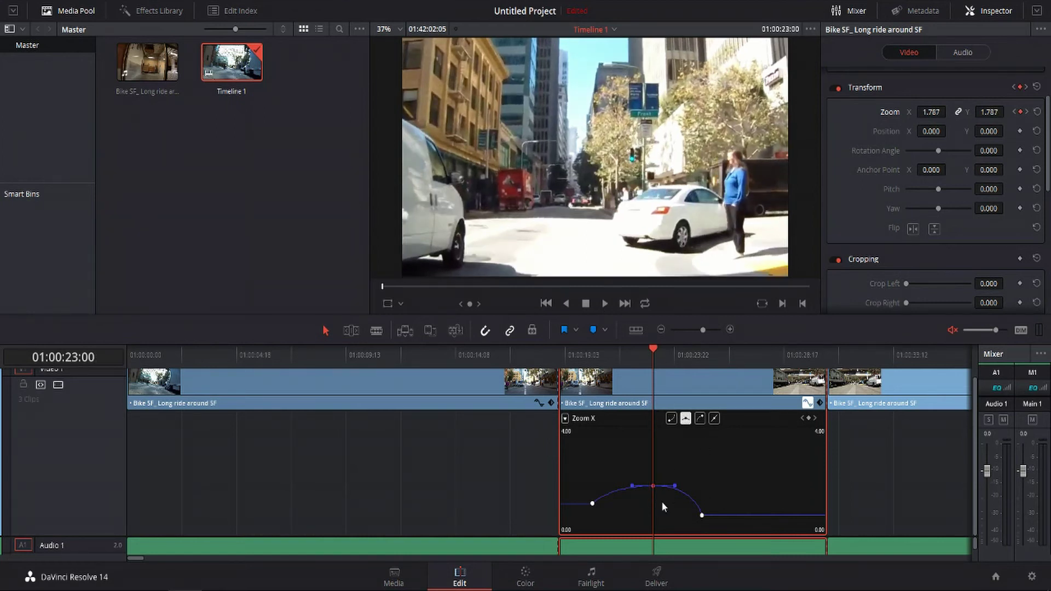
mouse_move(658, 487)
click(605, 304)
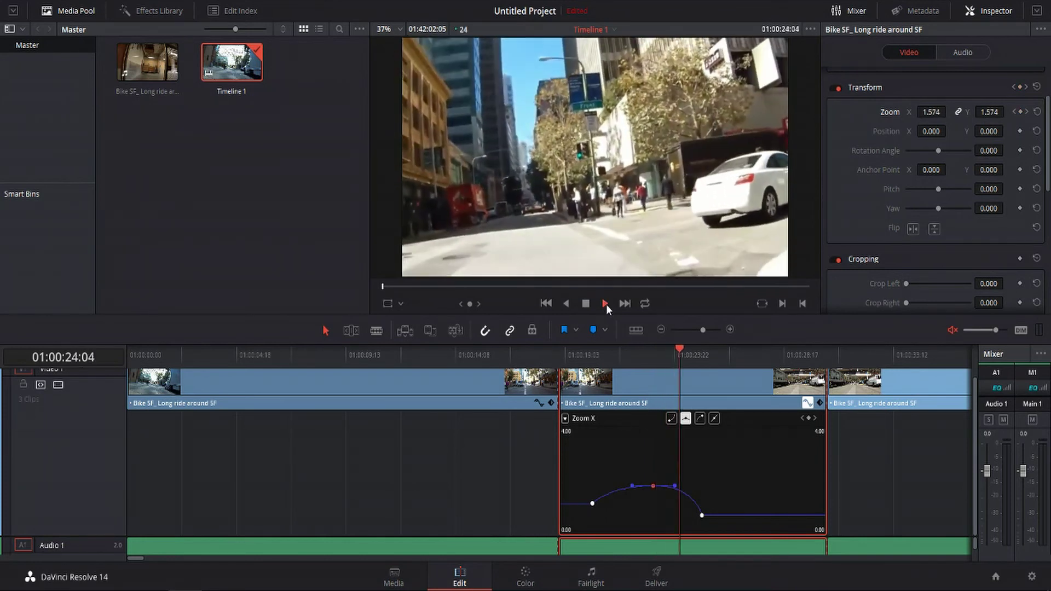
click(586, 302)
click(700, 418)
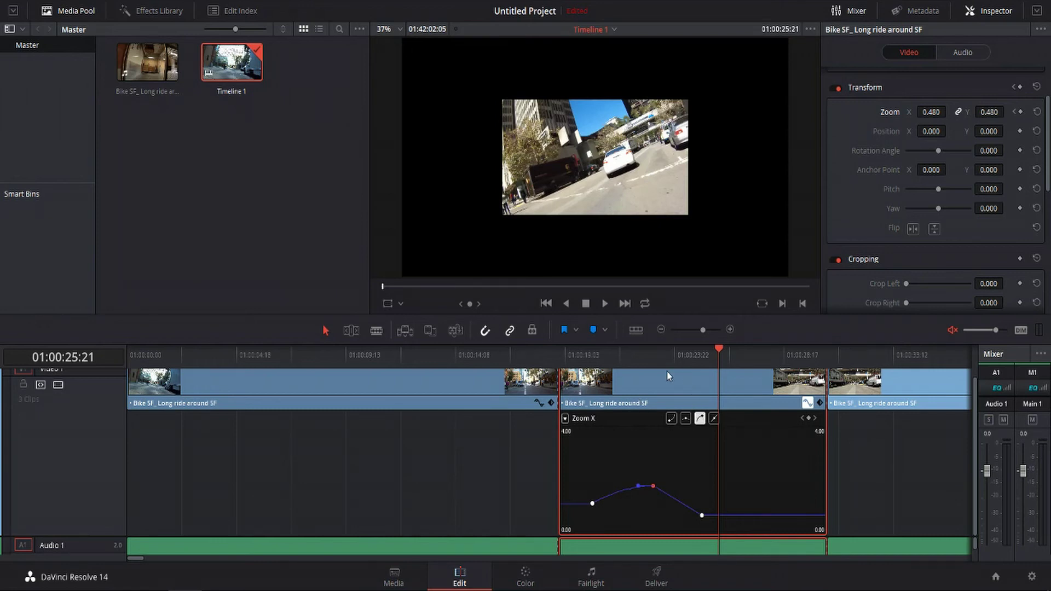
Drag the middle keyframe's bezier handle so the zoom climbs gently to a sharp peak, then replay from 01:00:20:08
drag(632, 356, 656, 357)
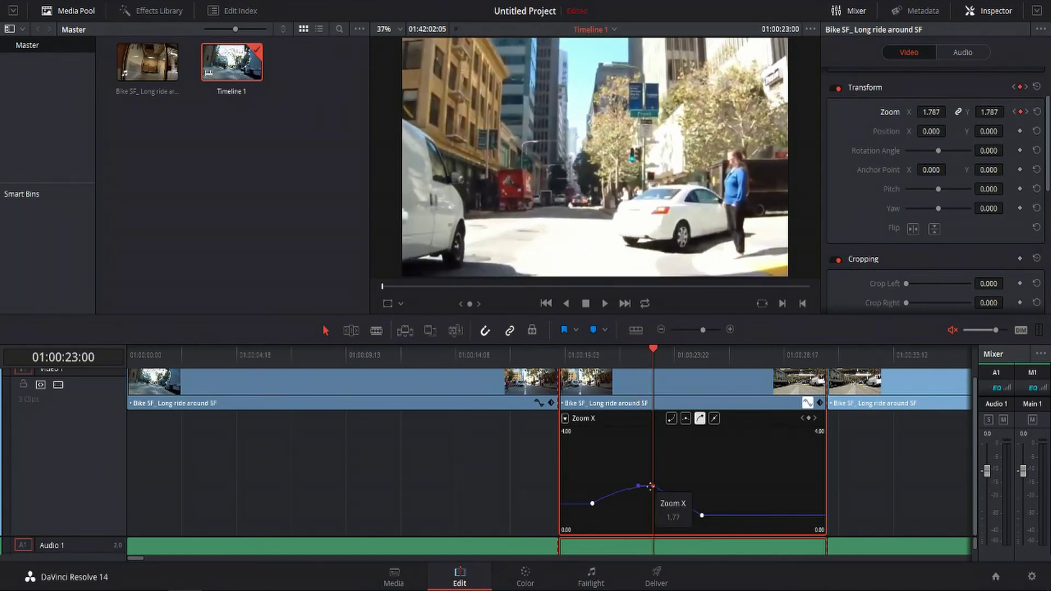
mouse_move(638, 486)
mouse_down()
mouse_move(630, 475)
mouse_move(640, 489)
mouse_move(625, 488)
mouse_up()
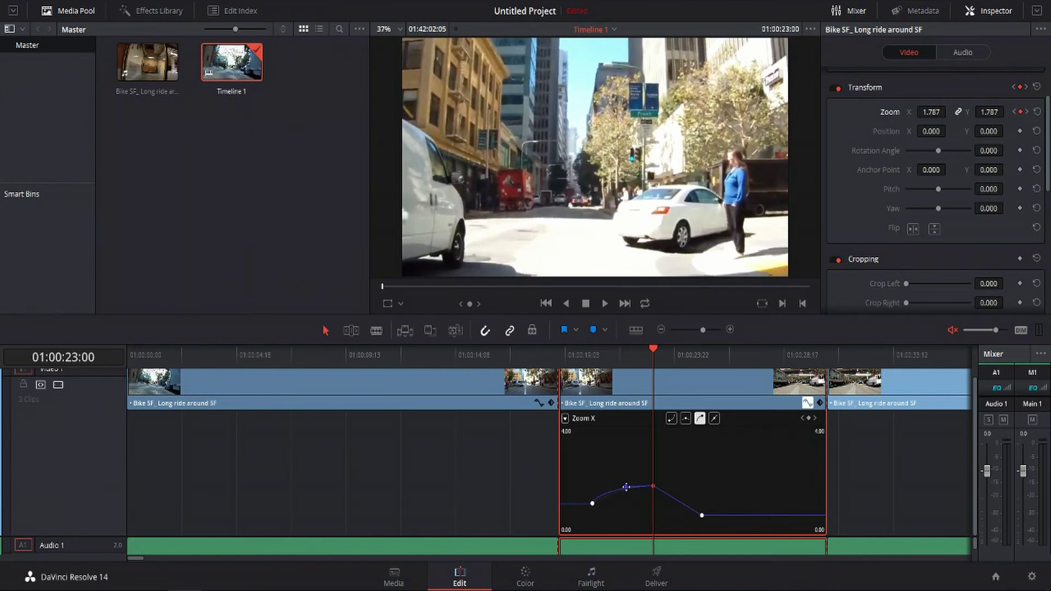
drag(626, 487, 617, 486)
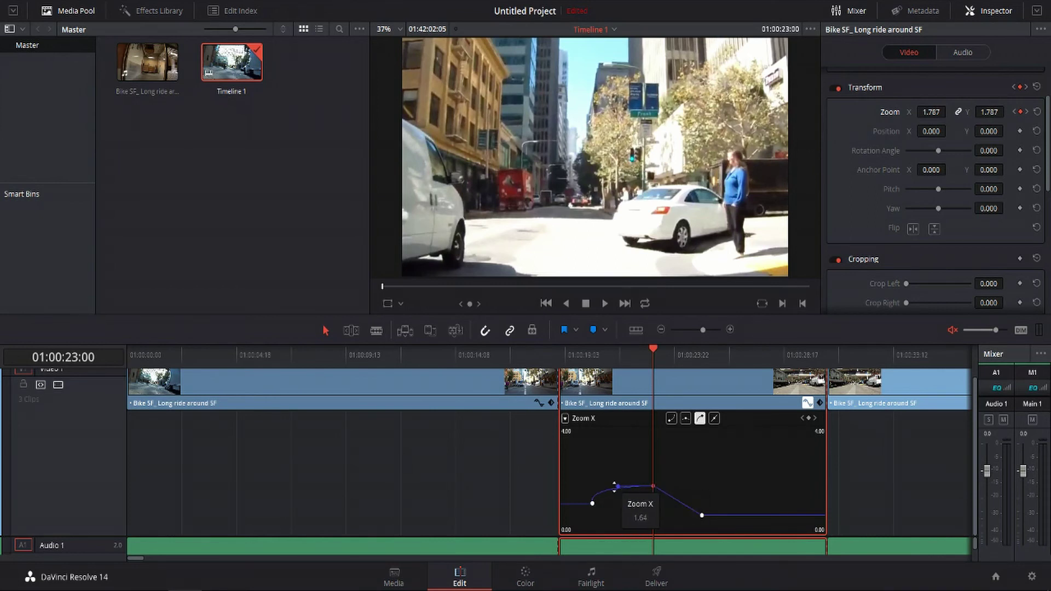
drag(617, 487, 648, 496)
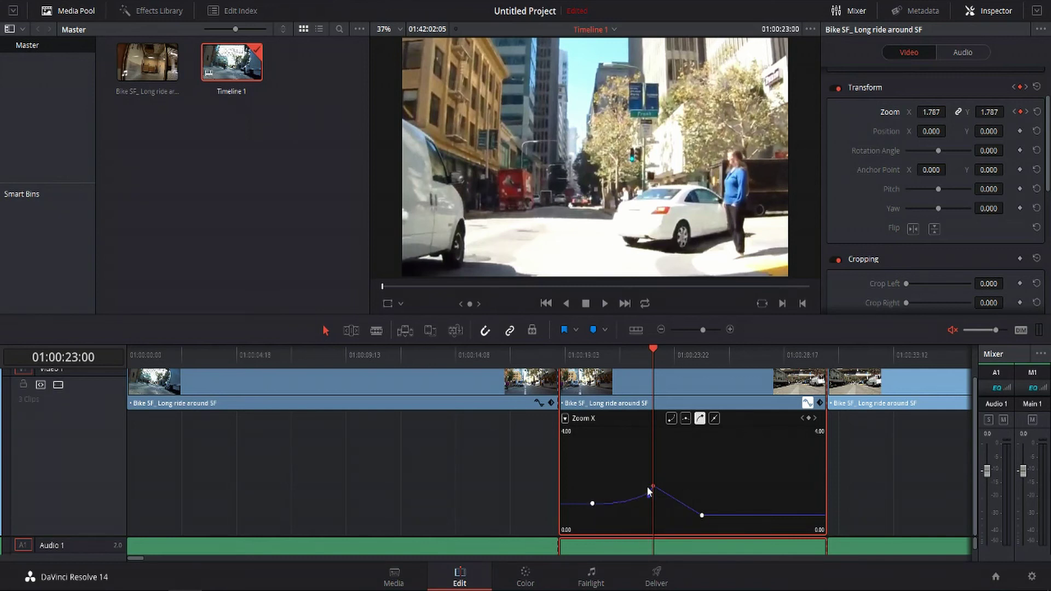
click(592, 355)
click(605, 304)
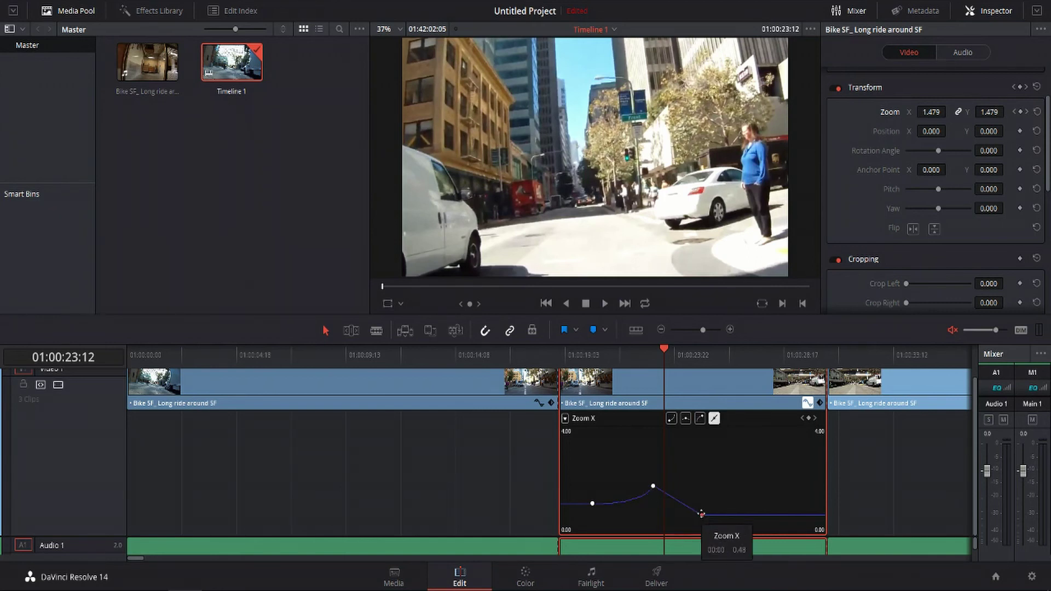
Ease into the 0.48 keyframe and bend its handle into a curved descent, then play from the peak
drag(665, 509, 702, 514)
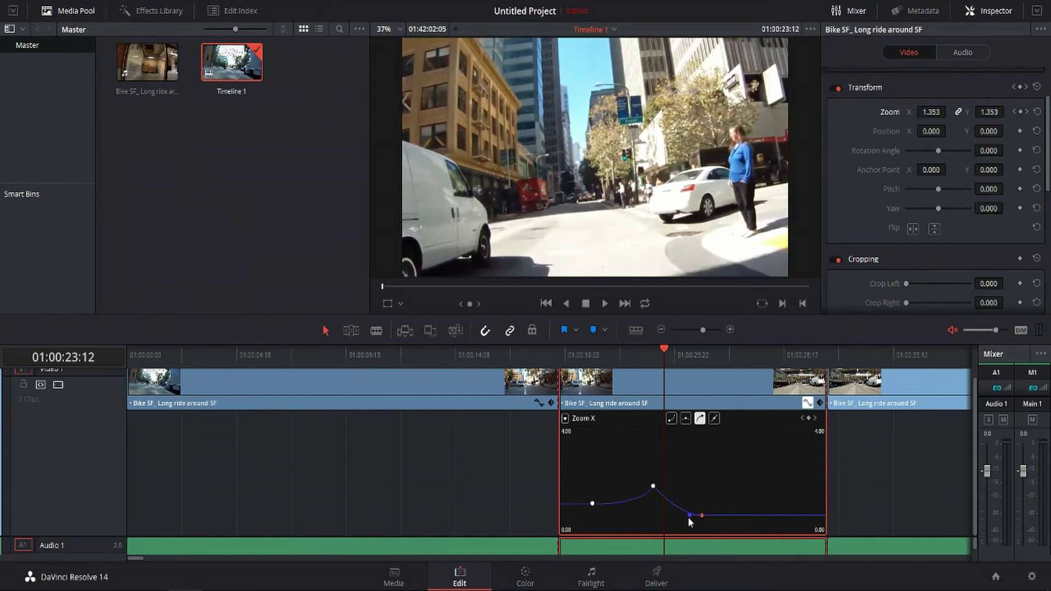
mouse_move(689, 516)
mouse_down()
mouse_move(683, 492)
mouse_move(694, 498)
mouse_up()
click(654, 359)
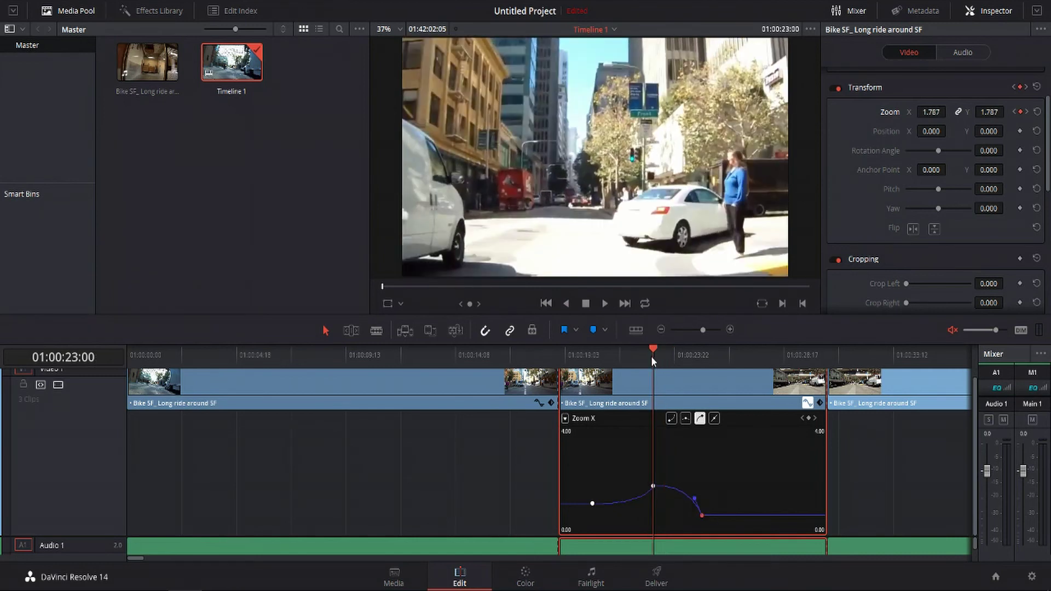
click(606, 305)
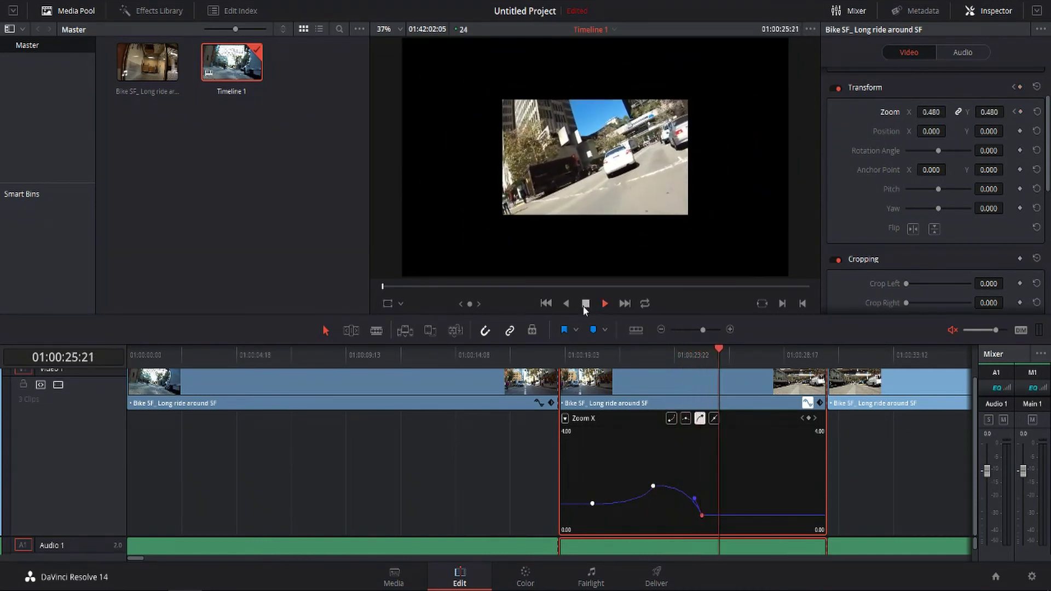
click(750, 517)
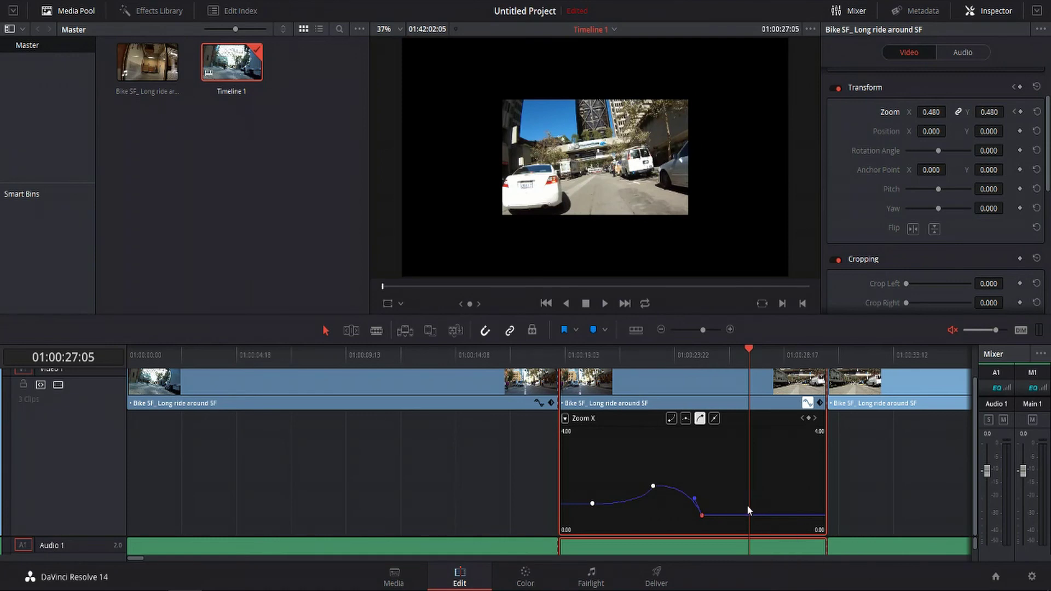
Make the 01:00:27:05 point a bezier keyframe, pull it up into a tall spike, and play from 01:00:25:03
mouse_move(749, 513)
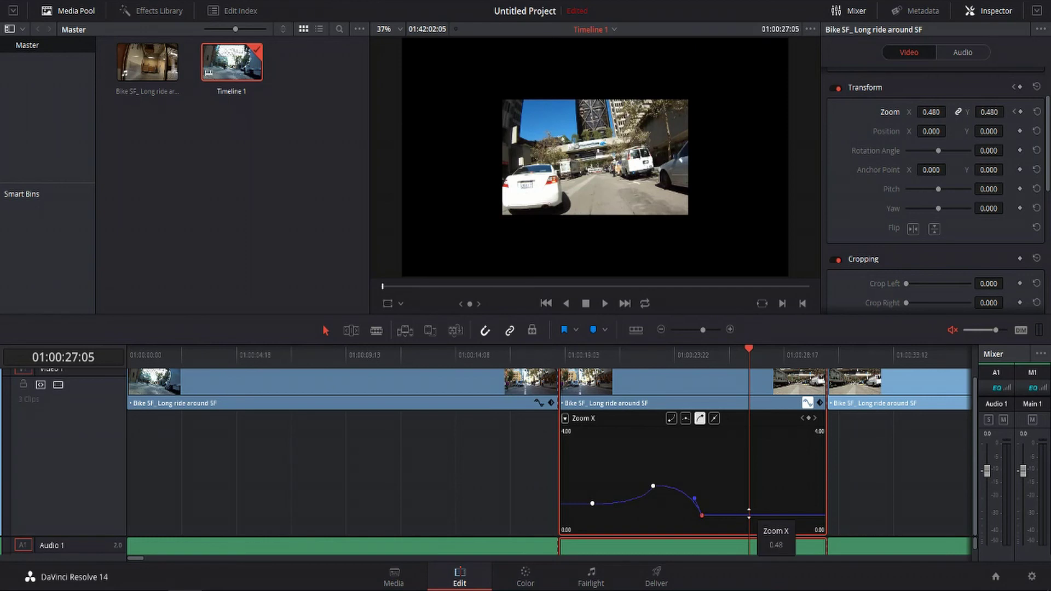
click(749, 515)
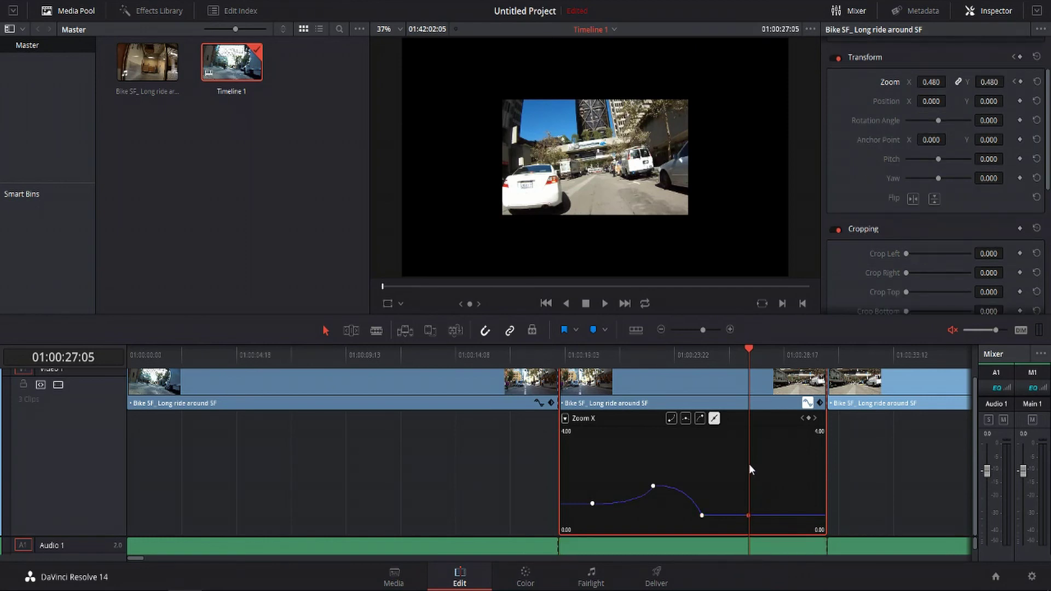
click(701, 419)
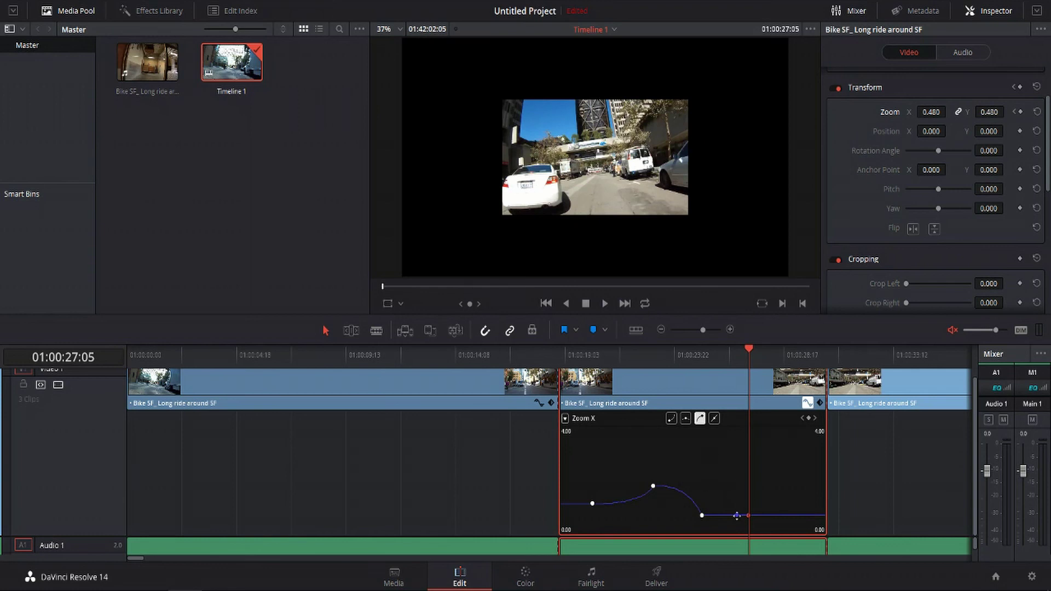
drag(737, 515, 735, 432)
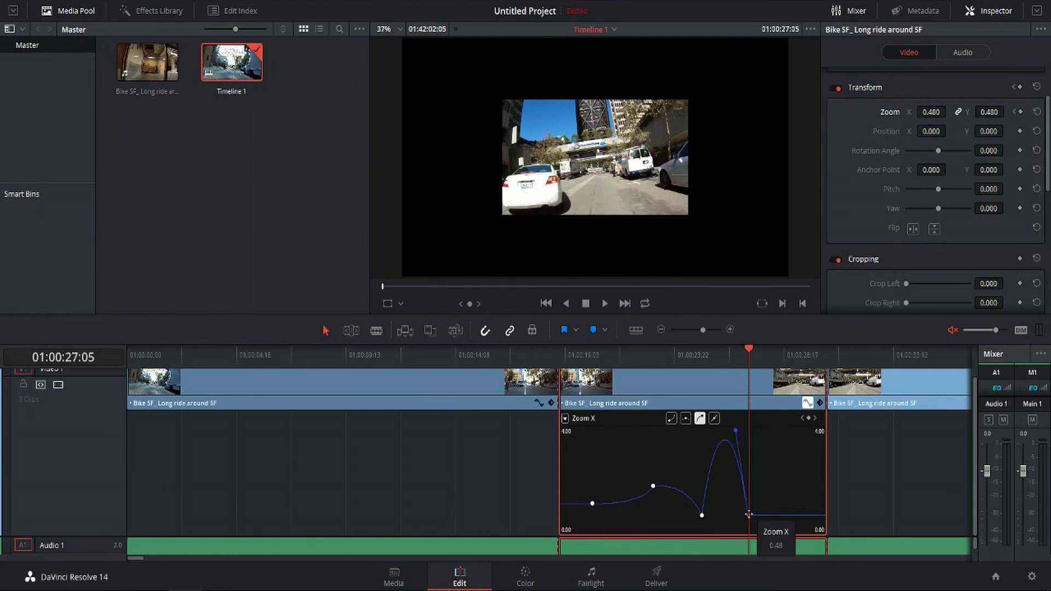
click(698, 360)
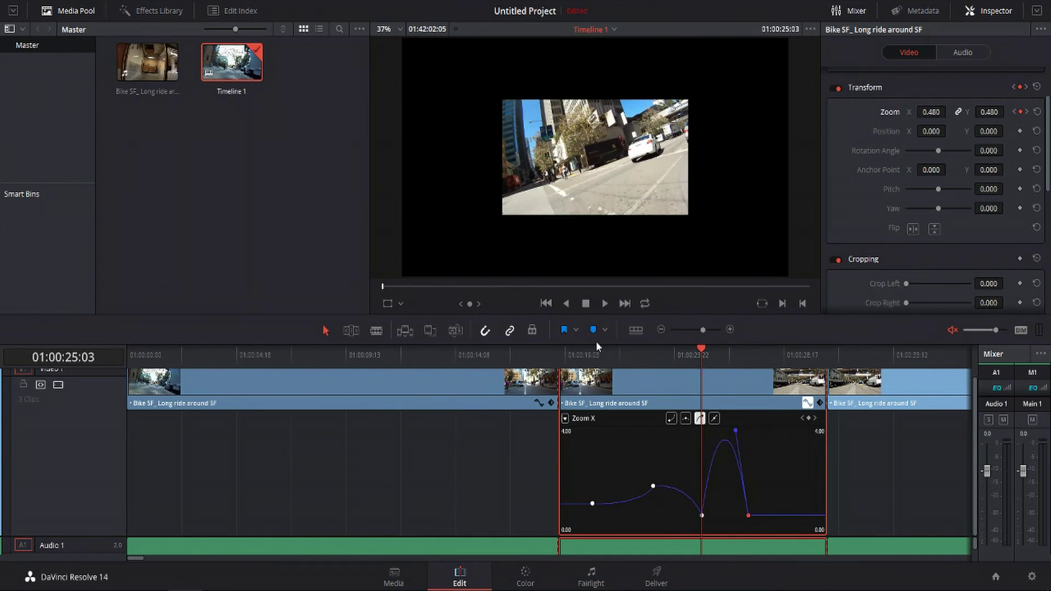
click(604, 305)
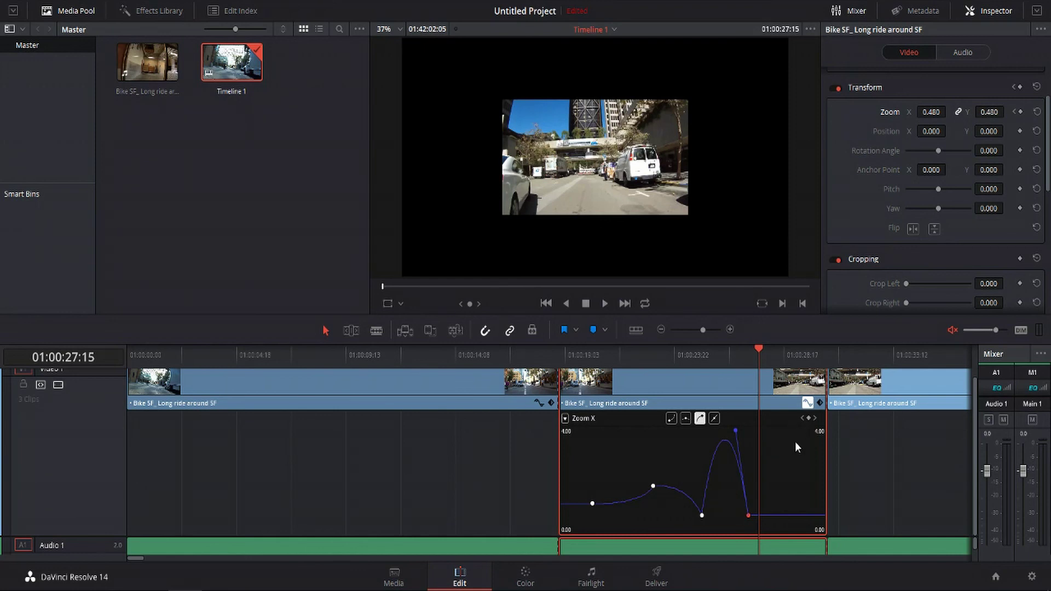
click(750, 352)
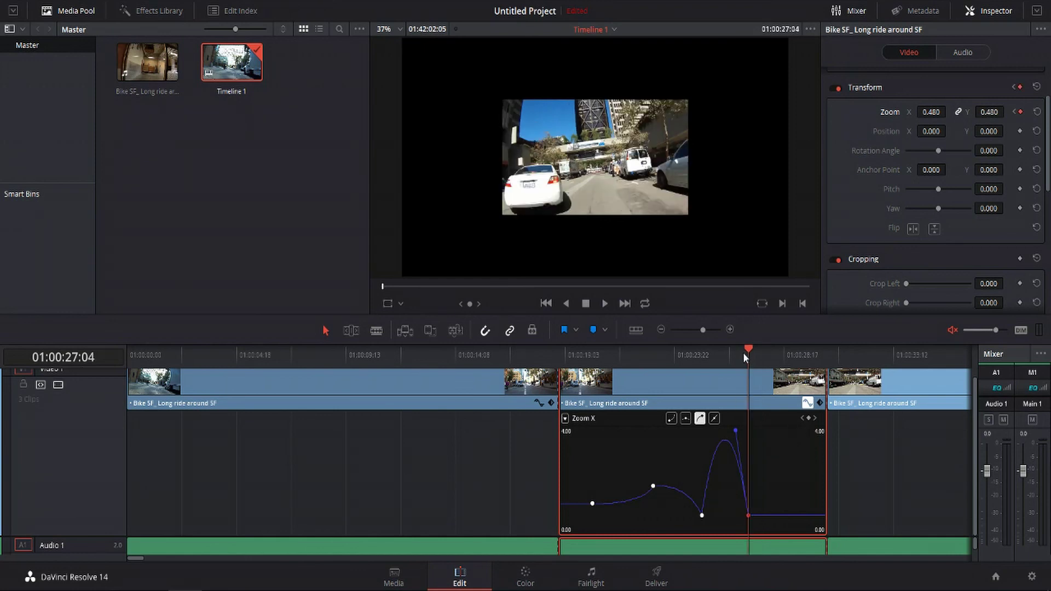
drag(740, 353, 766, 361)
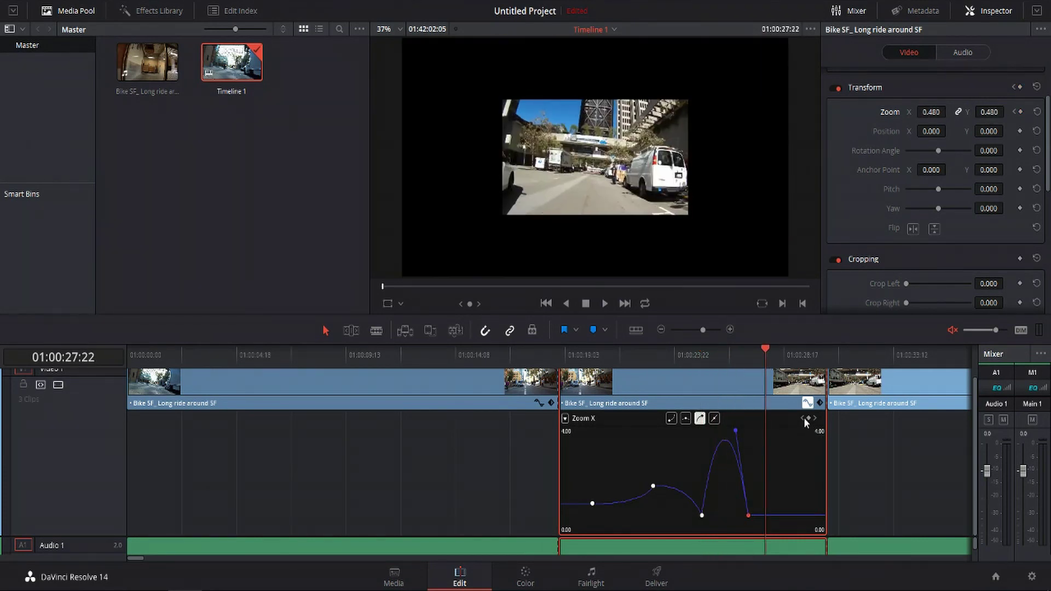
click(803, 419)
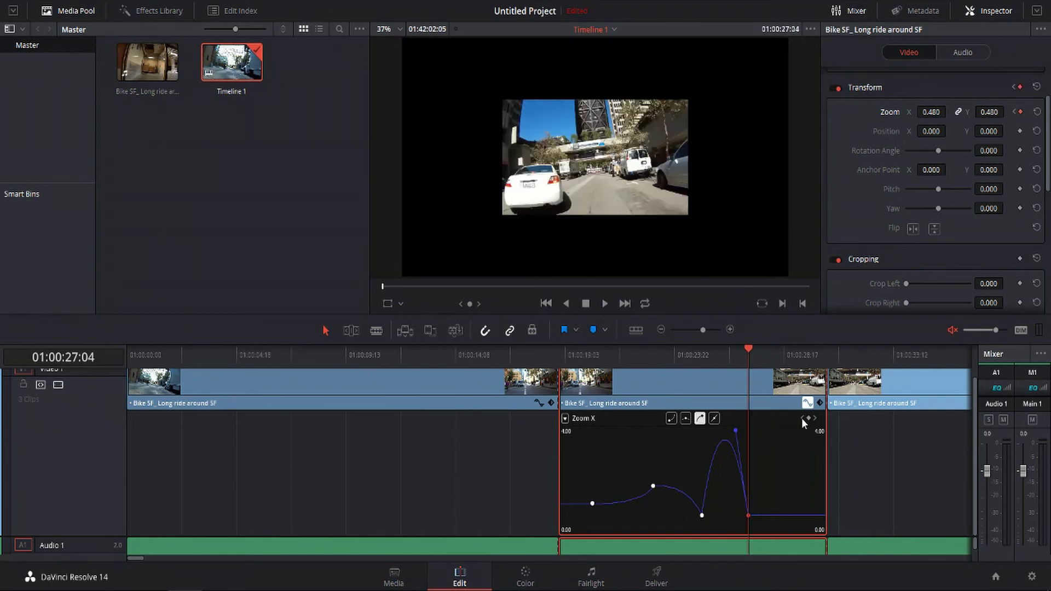
click(803, 418)
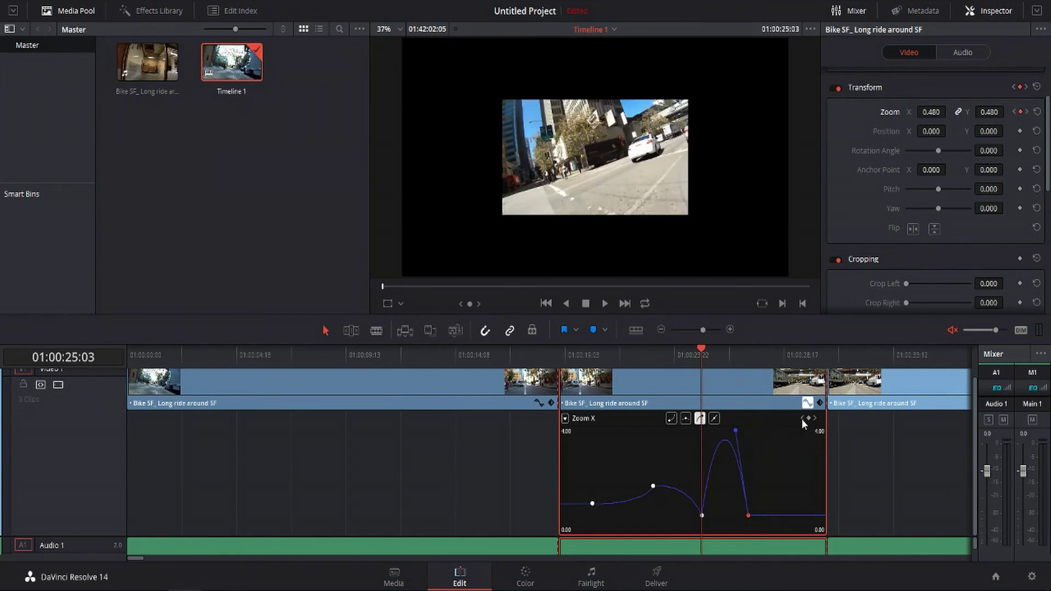
click(803, 419)
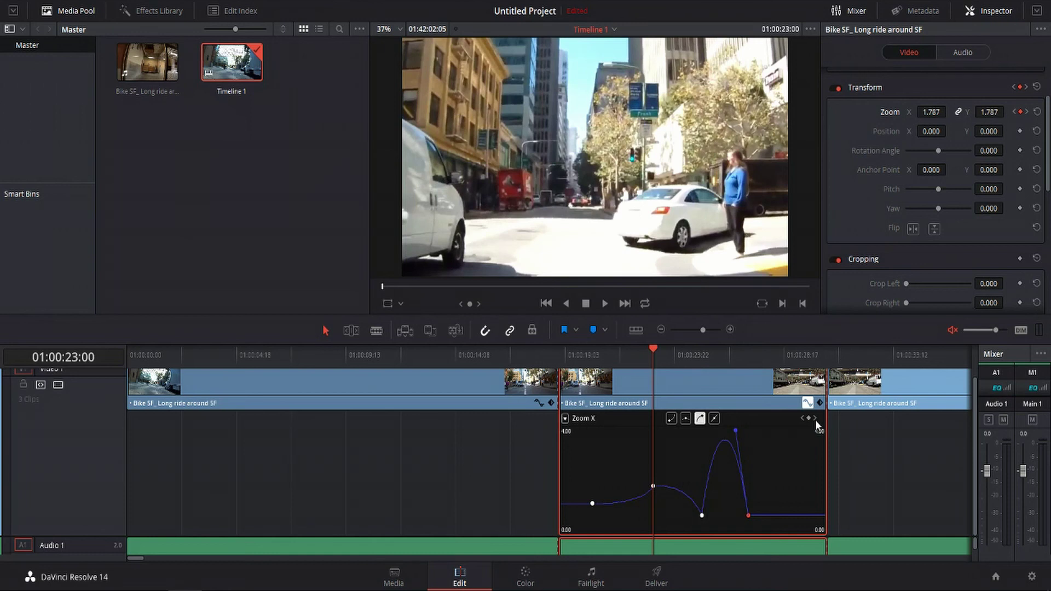
click(815, 418)
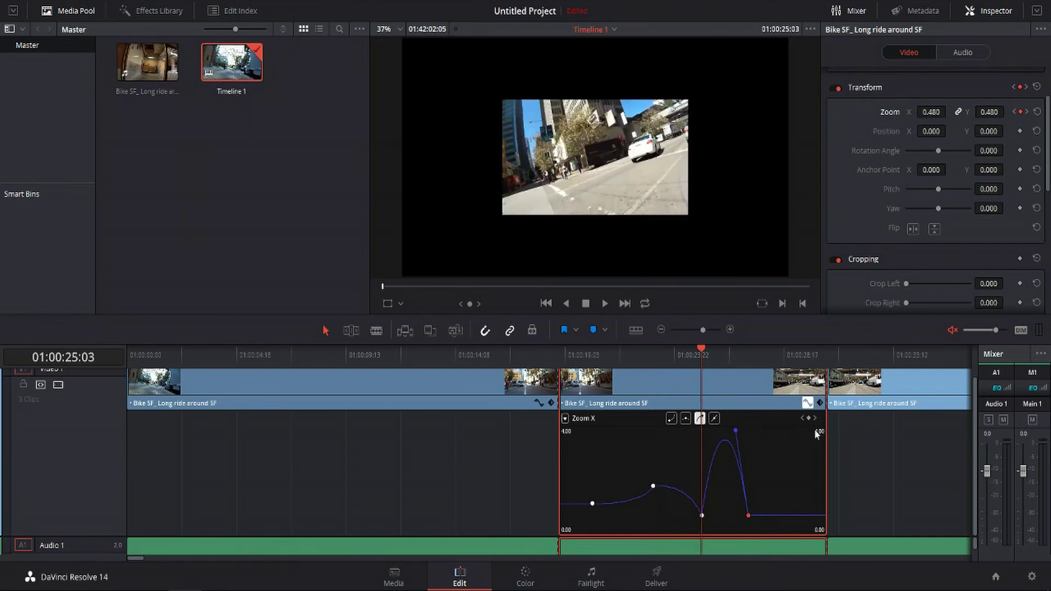